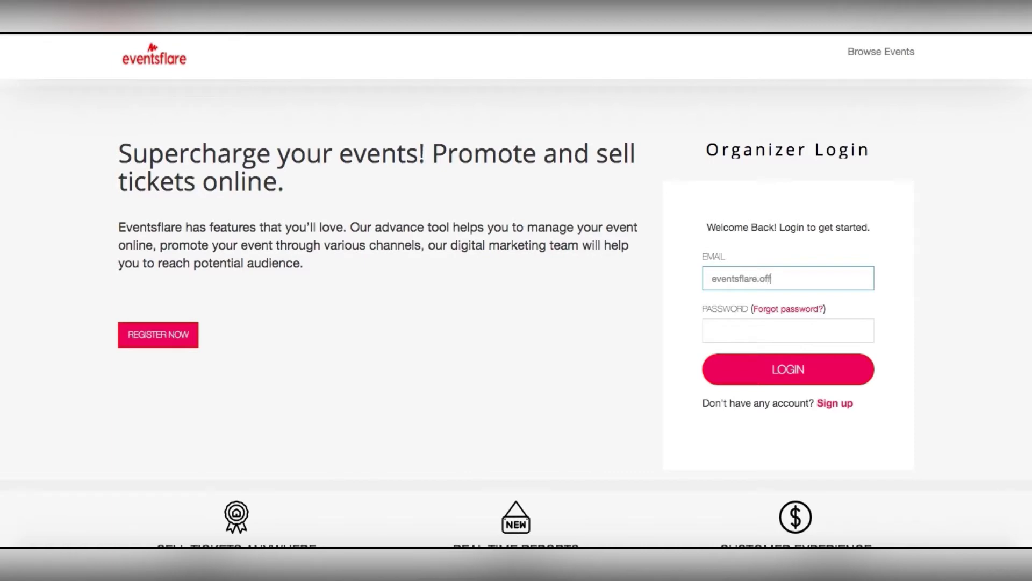
Enter the organiser's e-mail address on the Organizer Login form and move on to the password.
key("Tab")
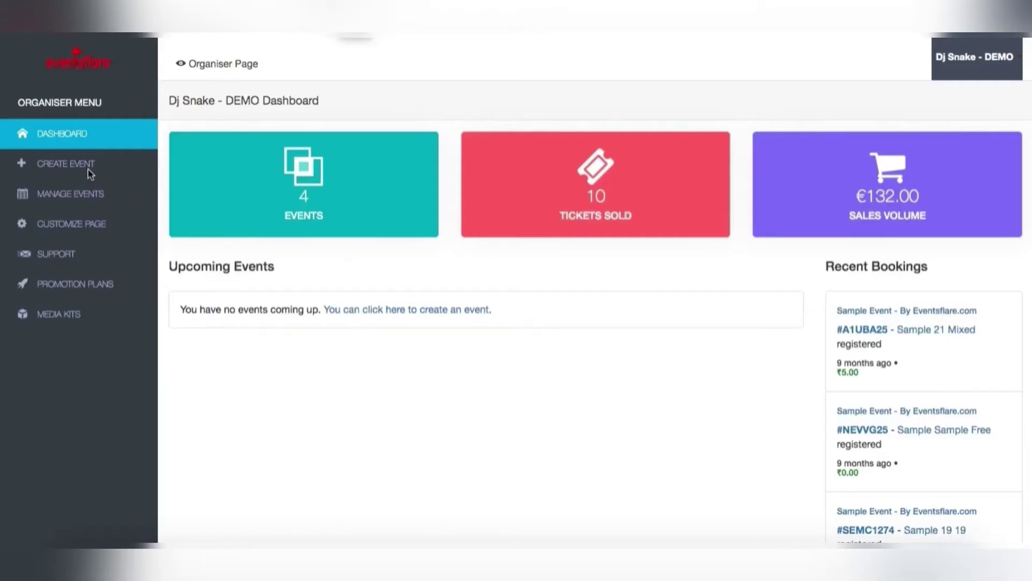
Start a new event 'Dj Snake live at EZone Marathalli Bangalore' and review its description's bullet items.
left_click(66, 169)
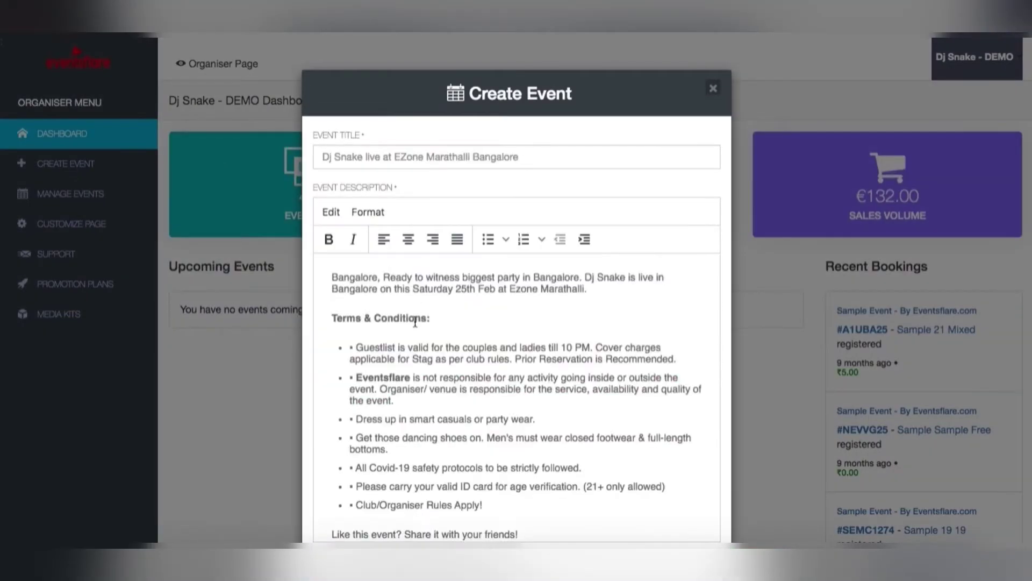
left_click(433, 317)
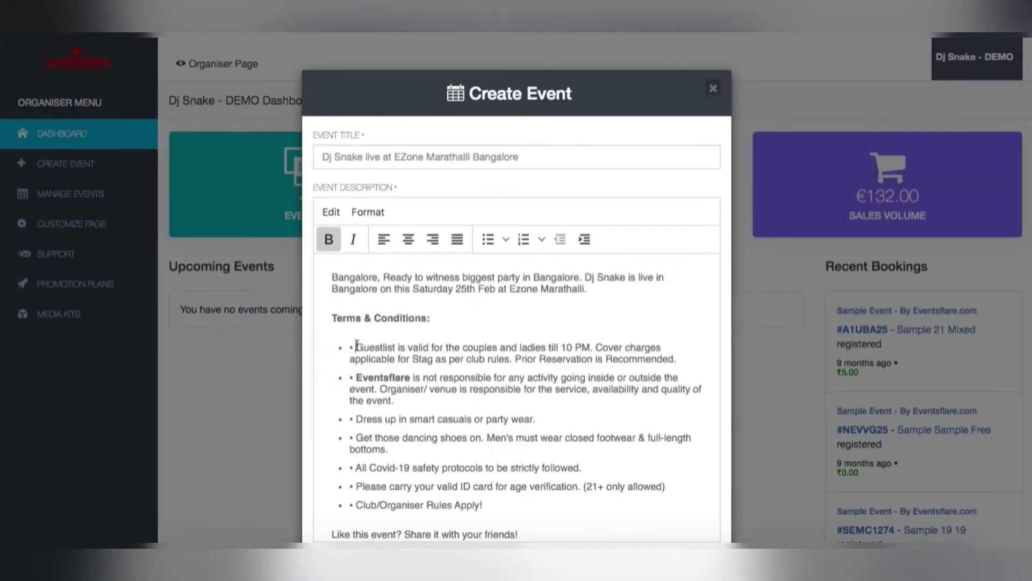
left_click_drag(357, 345, 681, 380)
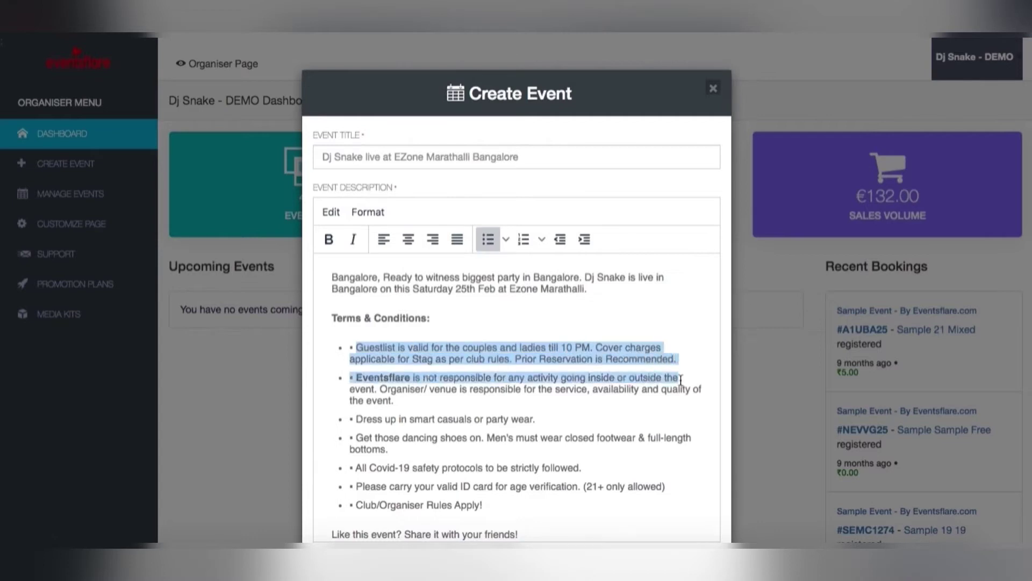
left_click(681, 380)
left_click_drag(425, 399, 349, 376)
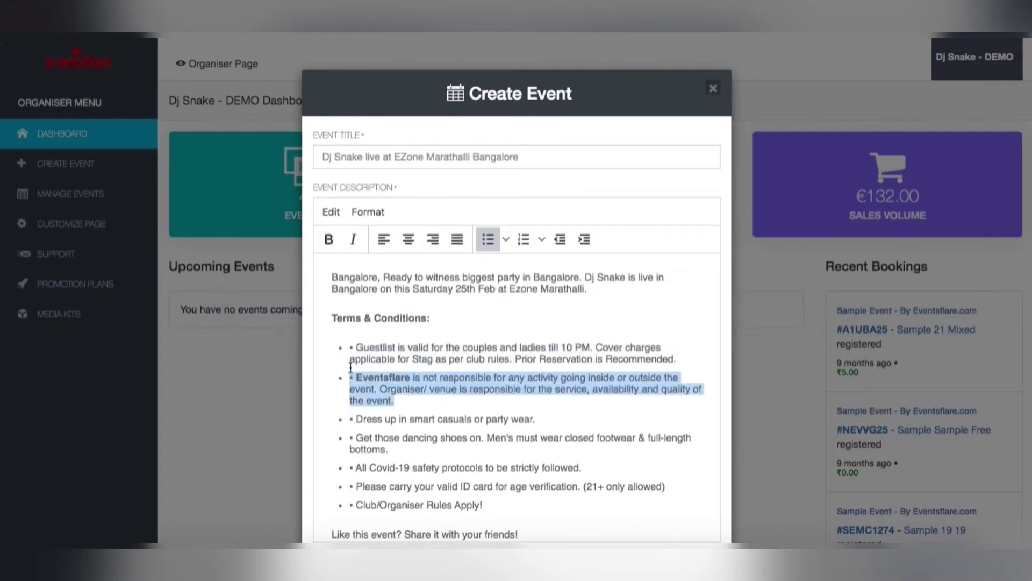
left_click(500, 433)
scroll(501, 433, "down", 2)
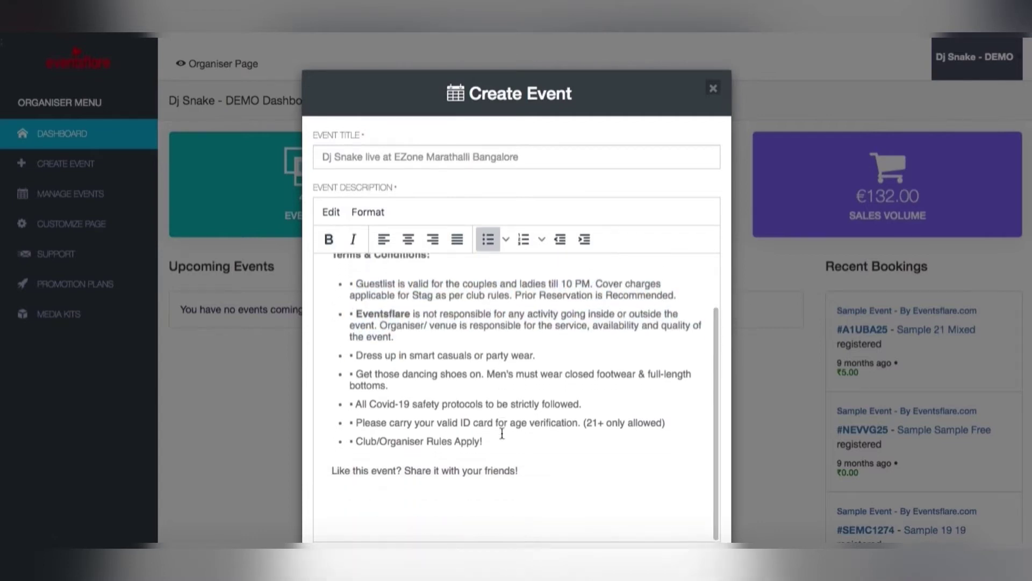
scroll(720, 156, "down", 1)
scroll(720, 155, "down", 5)
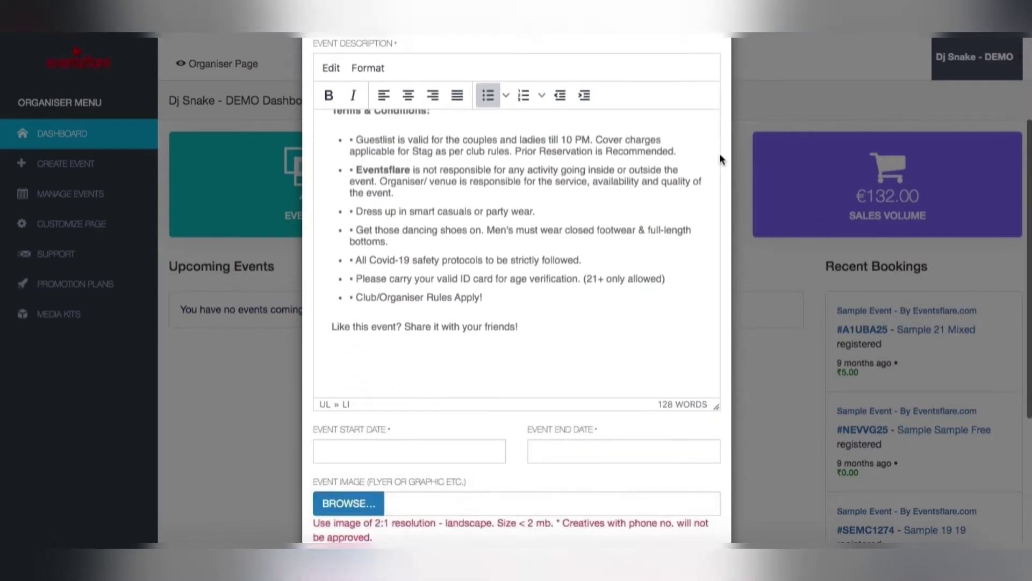
scroll(720, 156, "down", 1)
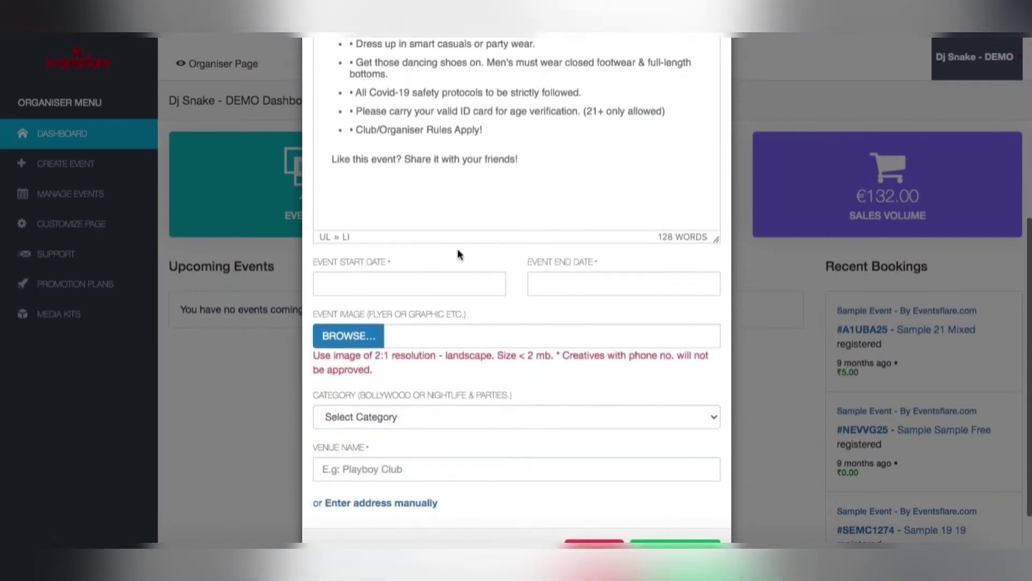
Move the event start date forward to 25-02-2021.
left_click(435, 281)
left_click(384, 273)
left_click(384, 273)
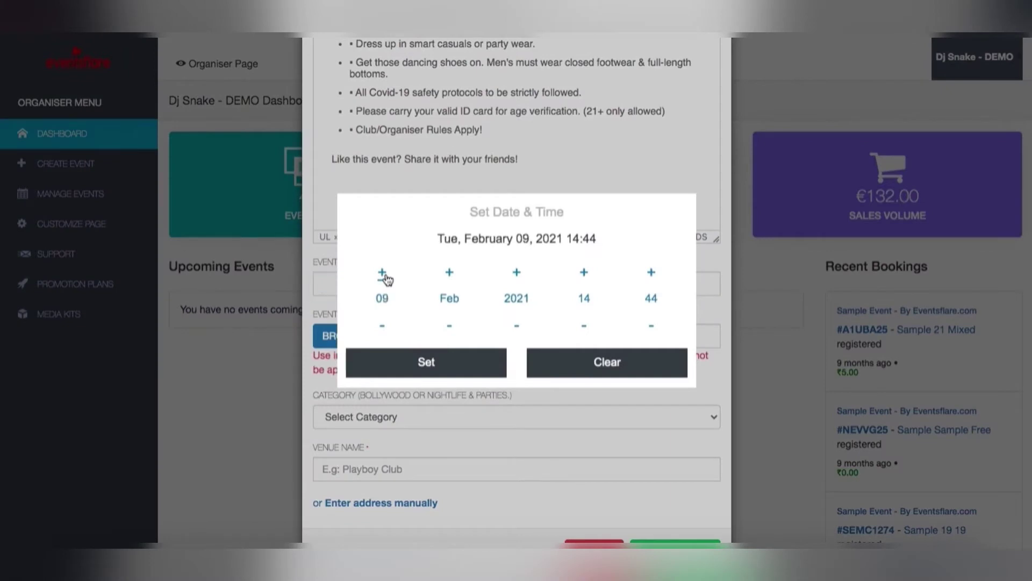
left_click(384, 273)
left_click(384, 273)
left_click(384, 273)
left_click(384, 273)
left_click(384, 275)
left_click(385, 275)
left_click(385, 275)
left_click(385, 274)
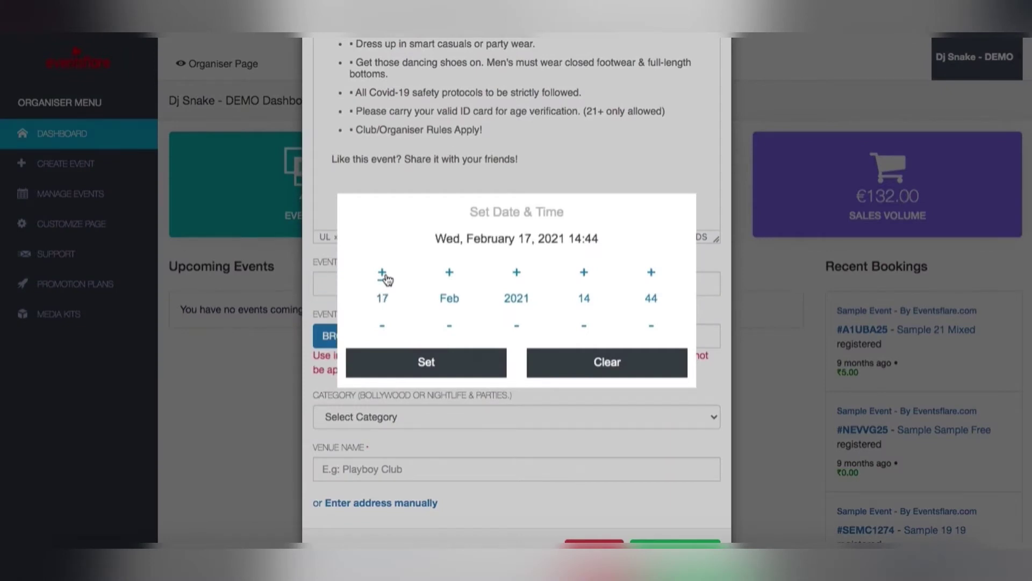
left_click(385, 274)
left_click(385, 274)
left_click(385, 274)
left_click(385, 274)
left_click(385, 275)
left_click(385, 275)
left_click(385, 275)
left_click(385, 276)
Set the start time to 20:00 and confirm the start date.
double_click(586, 301)
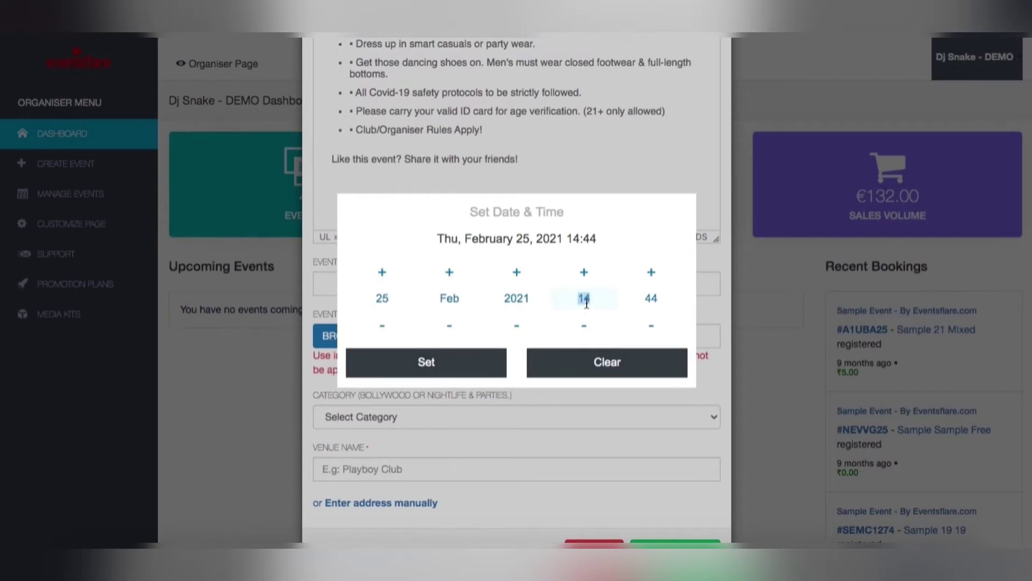
type("20")
key("Tab")
type("00")
left_click(431, 363)
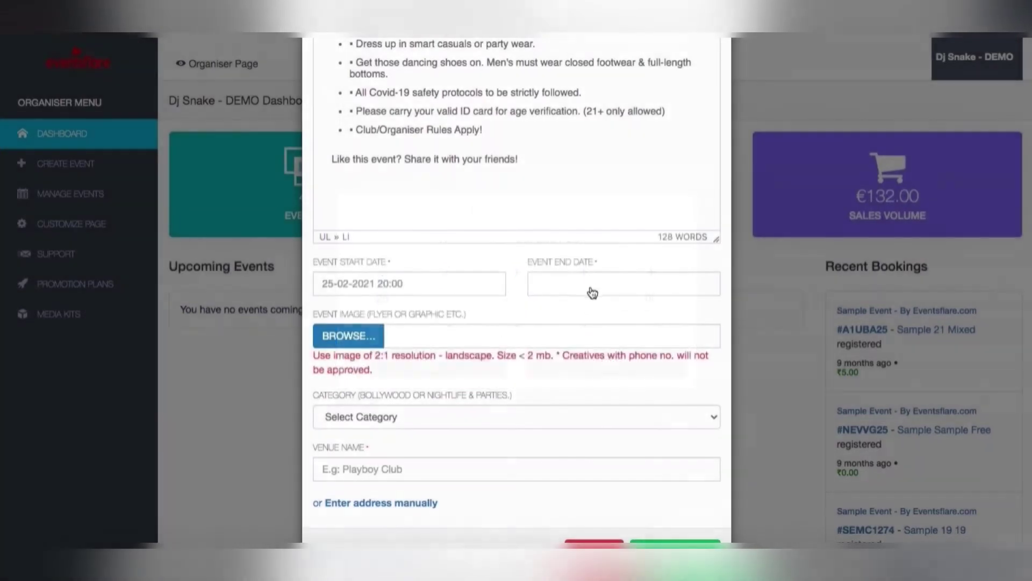
Set the event end to 26-02-2021 at 01:00.
left_click(599, 290)
left_click(583, 273)
left_click(584, 272)
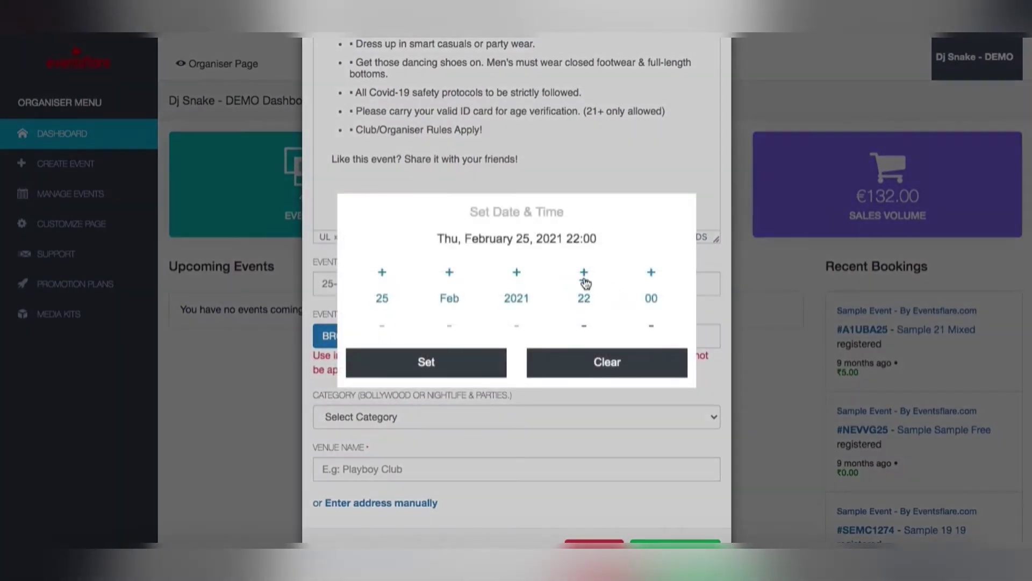
left_click(584, 273)
left_click(584, 273)
left_click(584, 272)
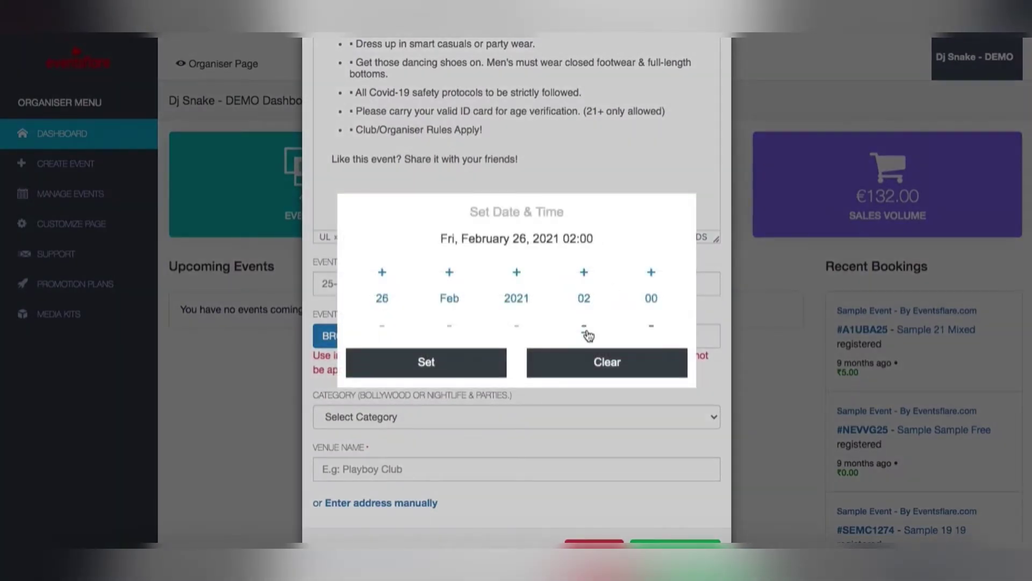
left_click(452, 359)
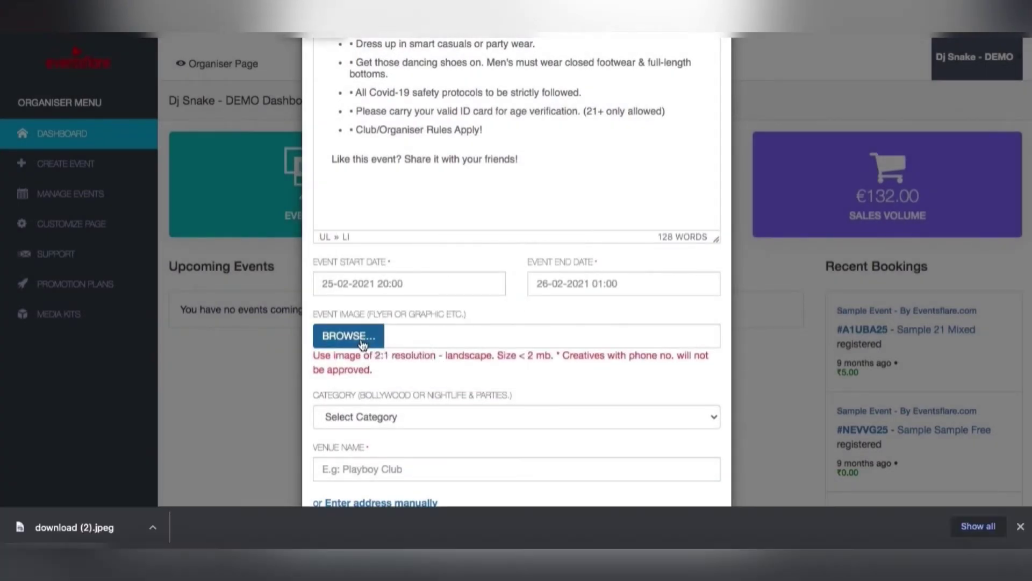
left_click(363, 344)
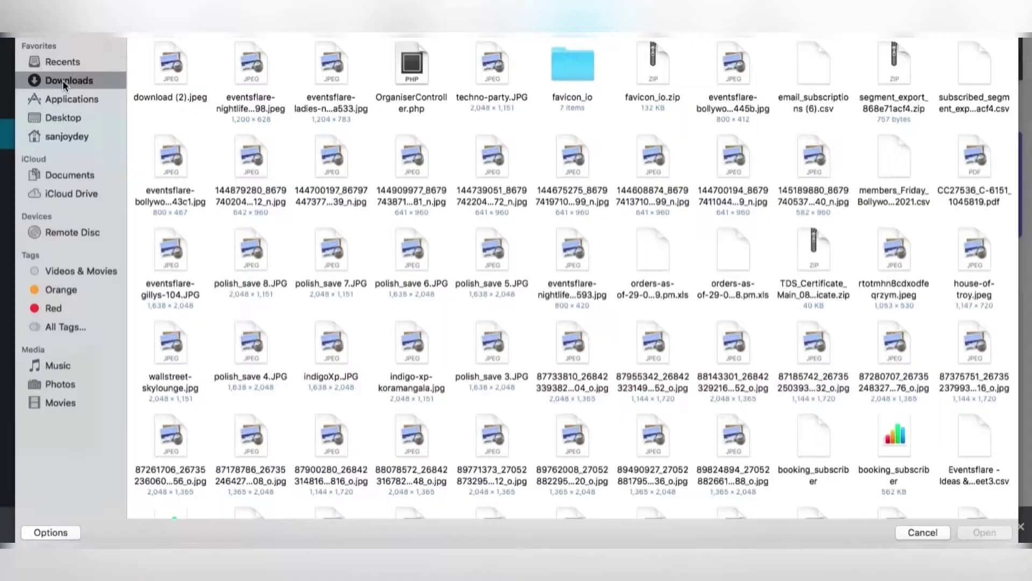
Attach download (2).jpeg as the flyer and set the category to Nightlife & Parties.
double_click(168, 67)
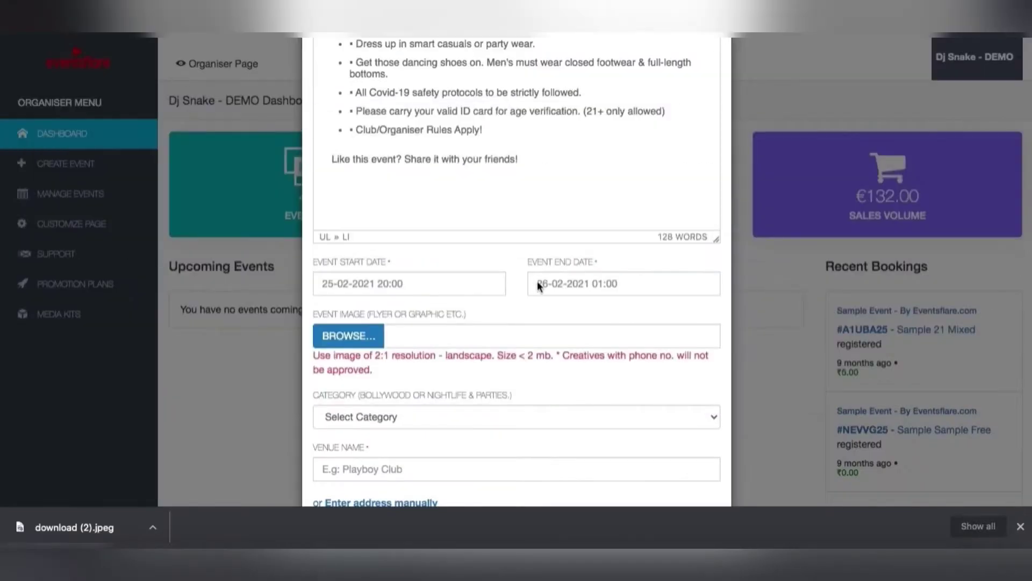
scroll(527, 301, "down", 3)
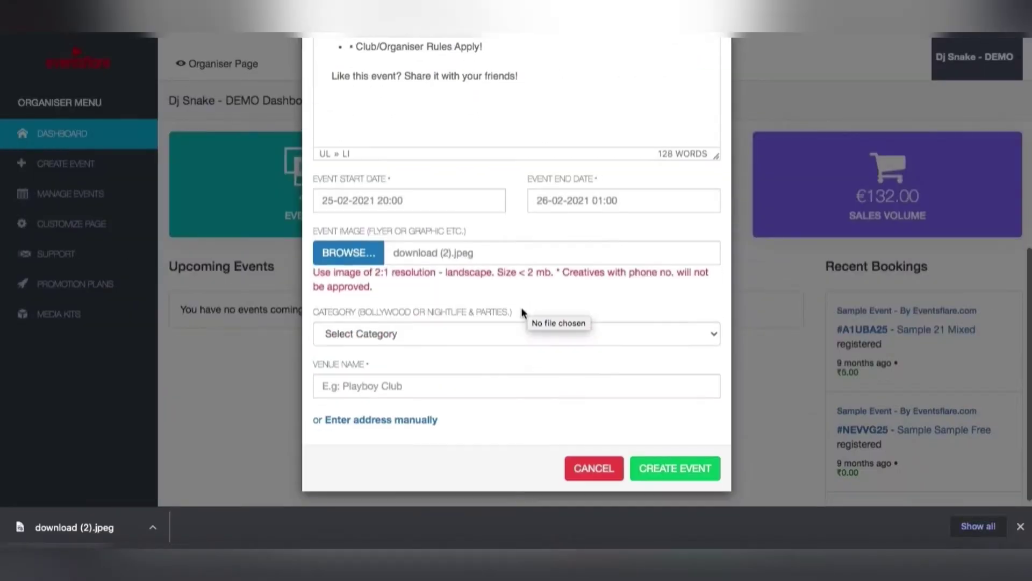
left_click(490, 335)
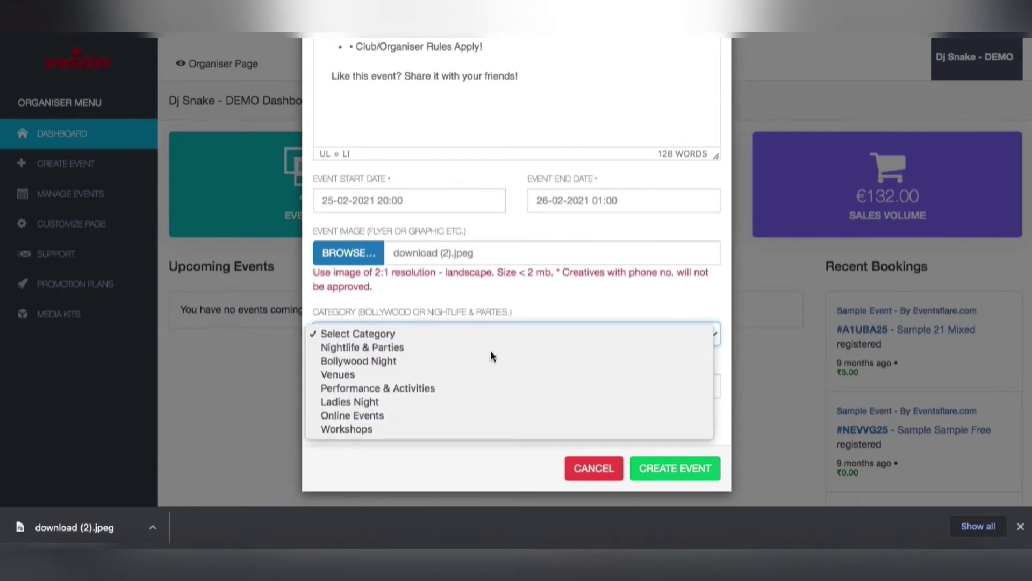
left_click(490, 350)
Set the venue to XU Leela Palace.
left_click(445, 393)
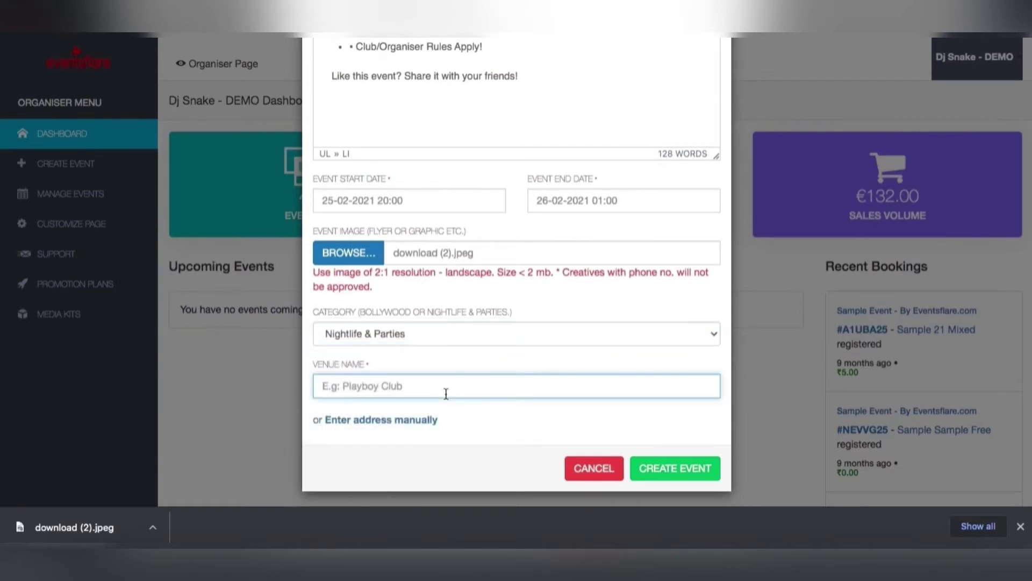
type("XU")
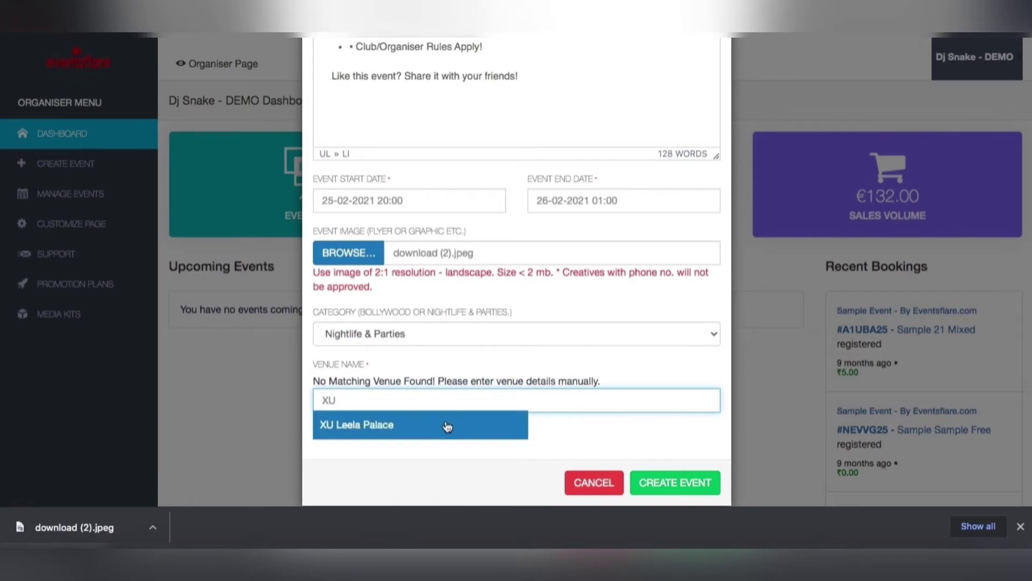
left_click(447, 426)
scroll(527, 337, "up", 4)
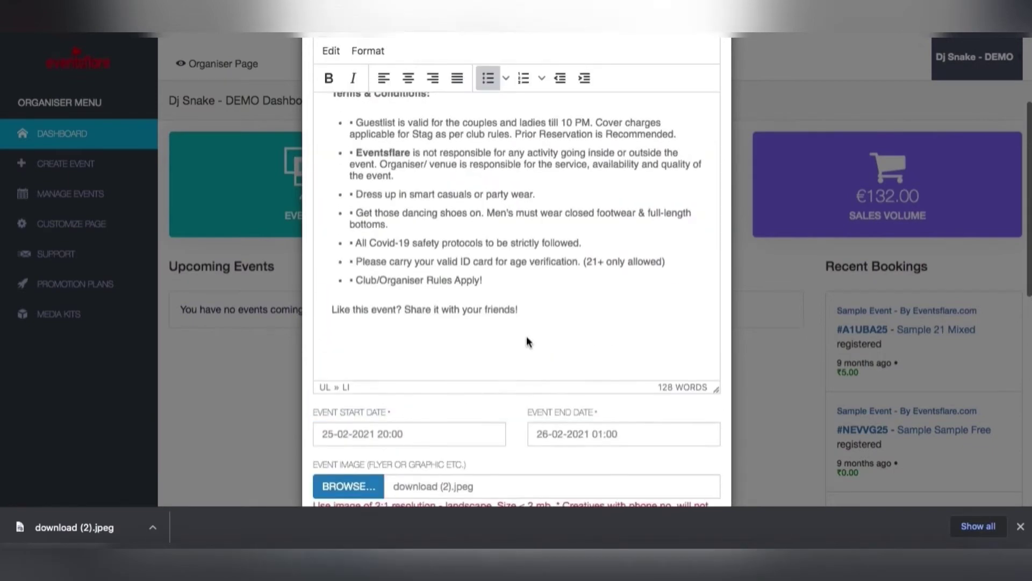
Replace EZone Marathalli in the event title with XU Leela Palace.
scroll(527, 336, "up", 3)
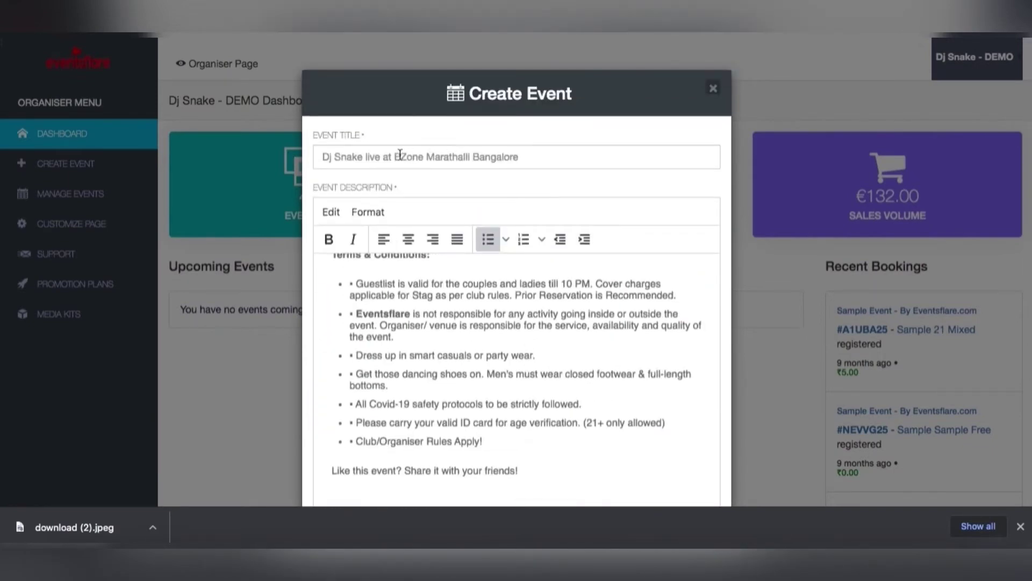
left_click_drag(394, 154, 474, 153)
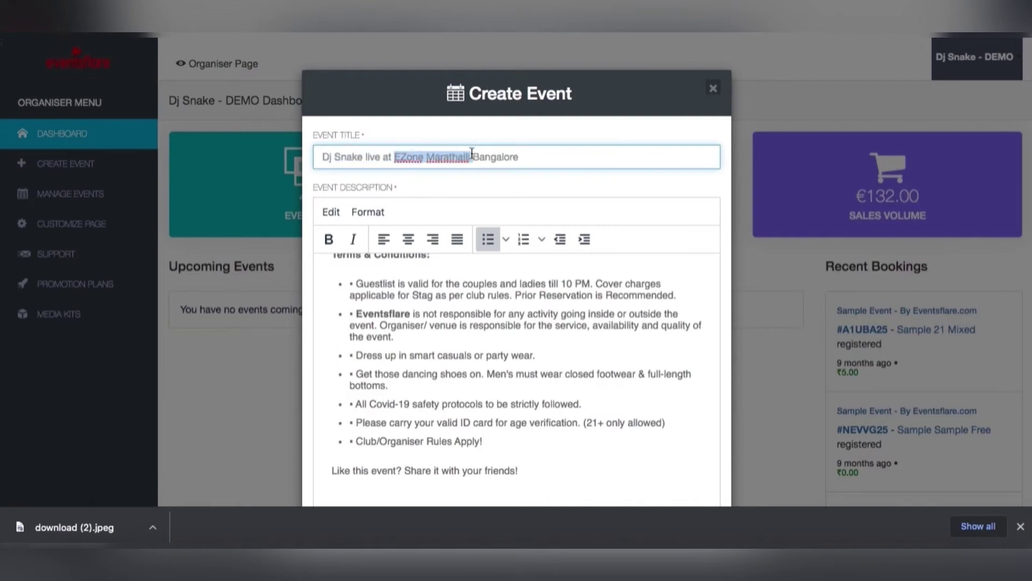
type("X")
left_click(469, 153)
type("U ")
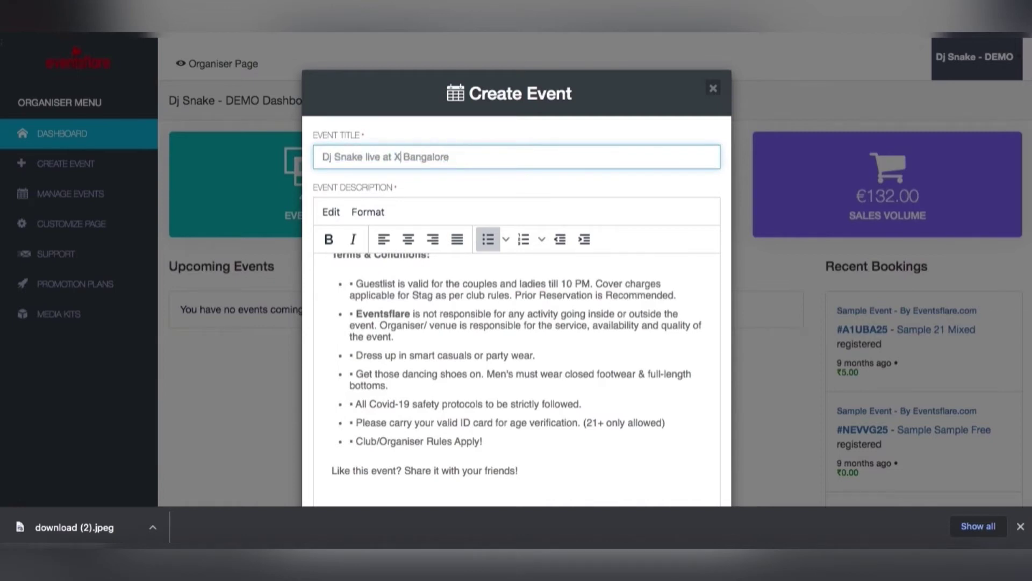
type("U Leela Pal")
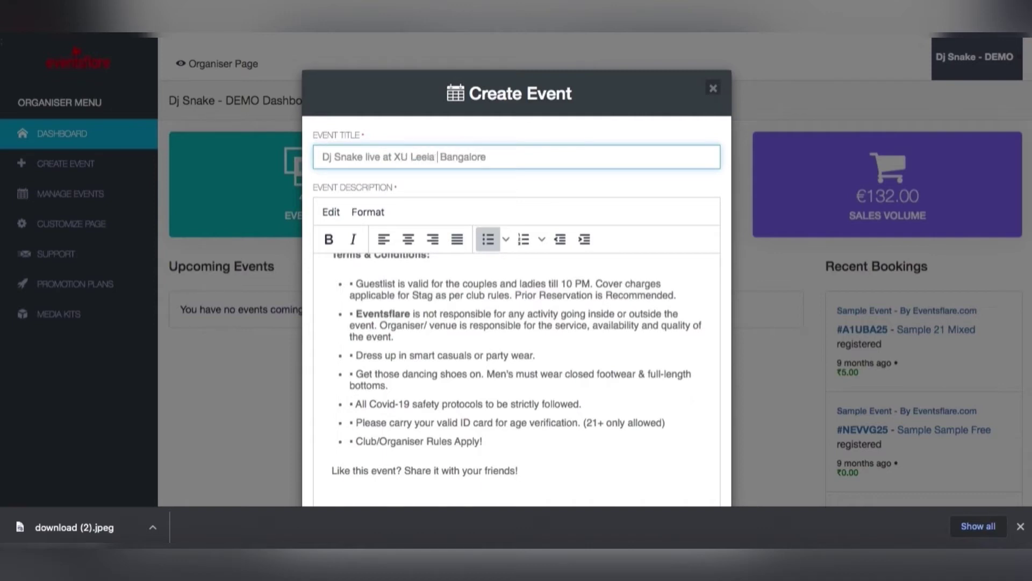
type("ace")
Replace Ezone Marathalli in the description's intro with the XU venue name.
scroll(524, 291, "up", 2)
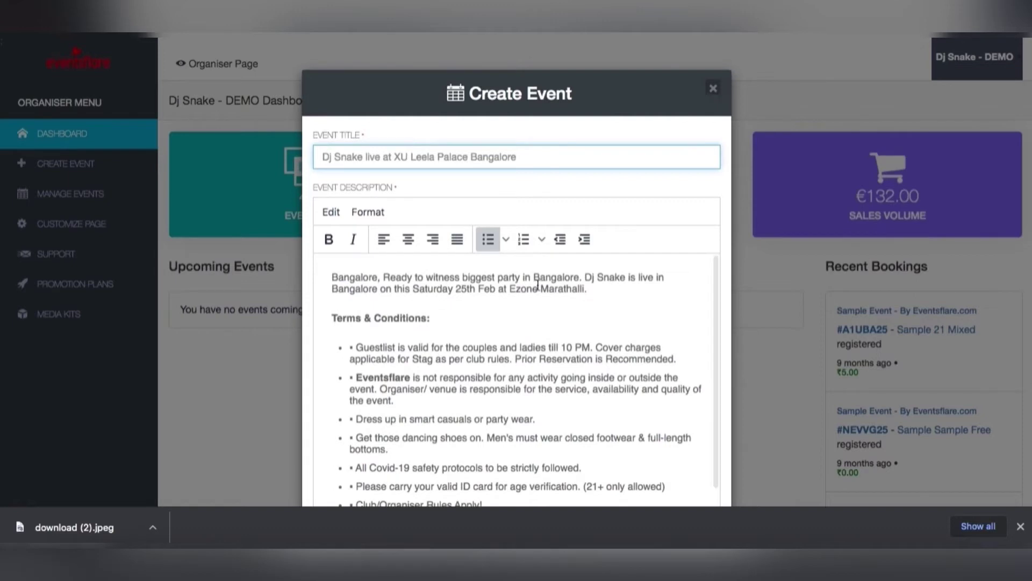
left_click(524, 289)
double_click(524, 288)
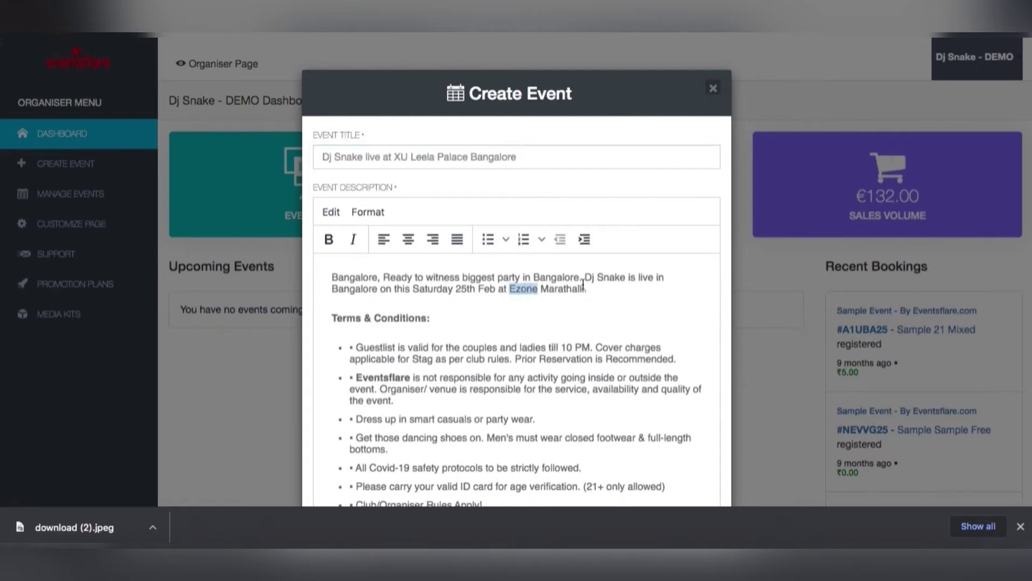
left_click_drag(584, 285, 507, 291)
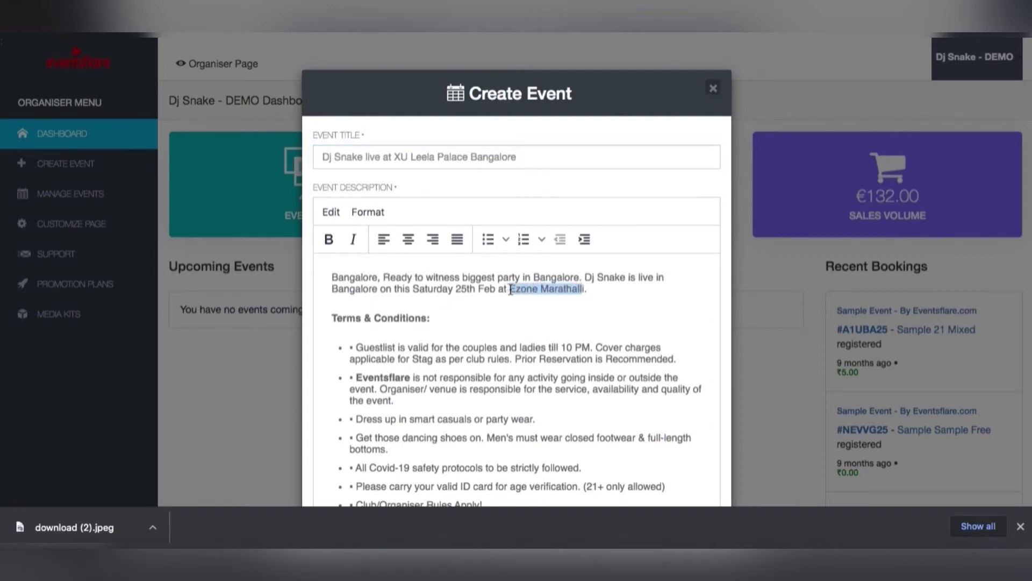
type("U Xi")
left_click(518, 289)
key("BackSpace")
key("BackSpace")
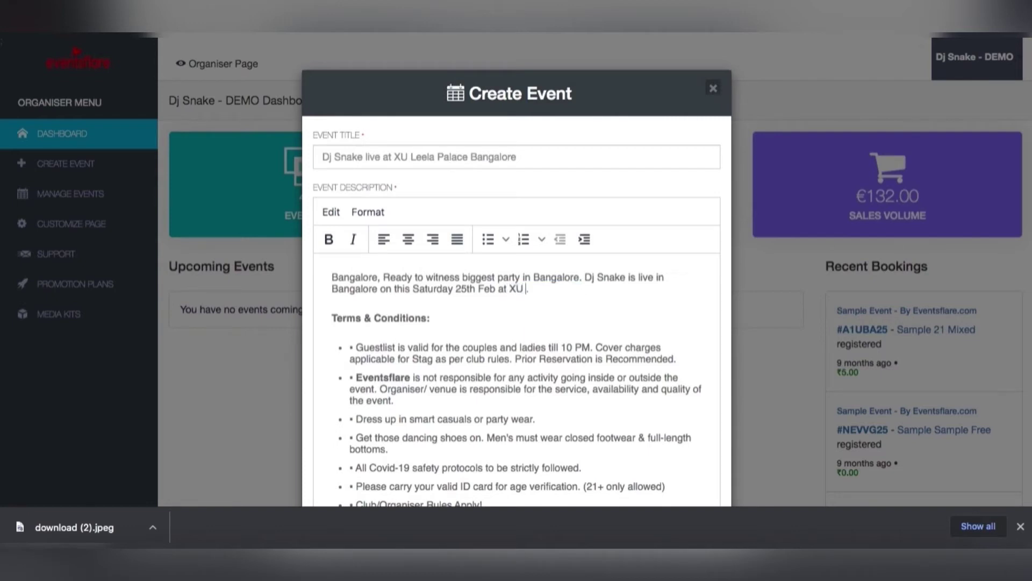
type("Leela Palace")
Create the event with the edited details.
scroll(519, 355, "down", 10)
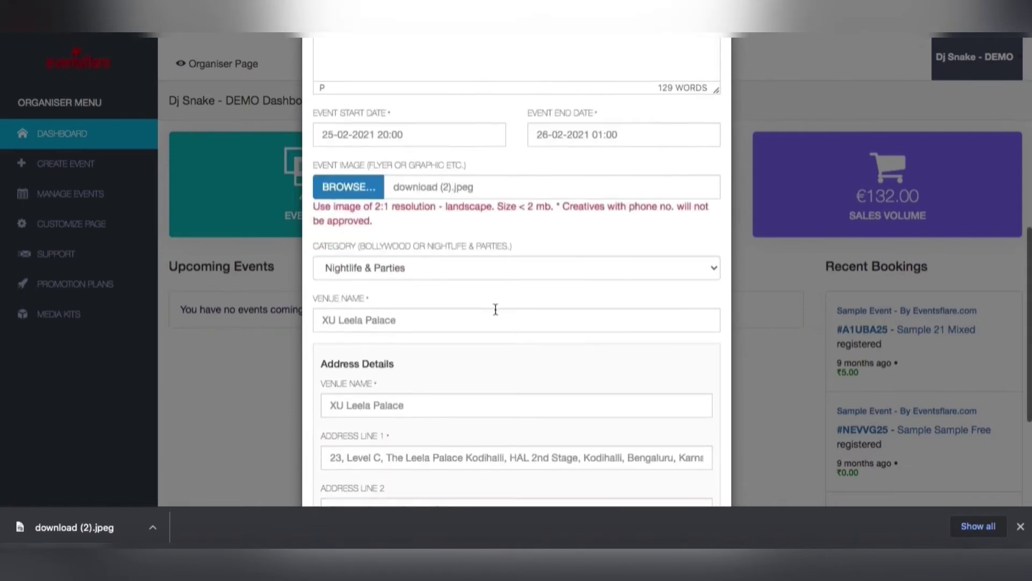
scroll(469, 364, "down", 4)
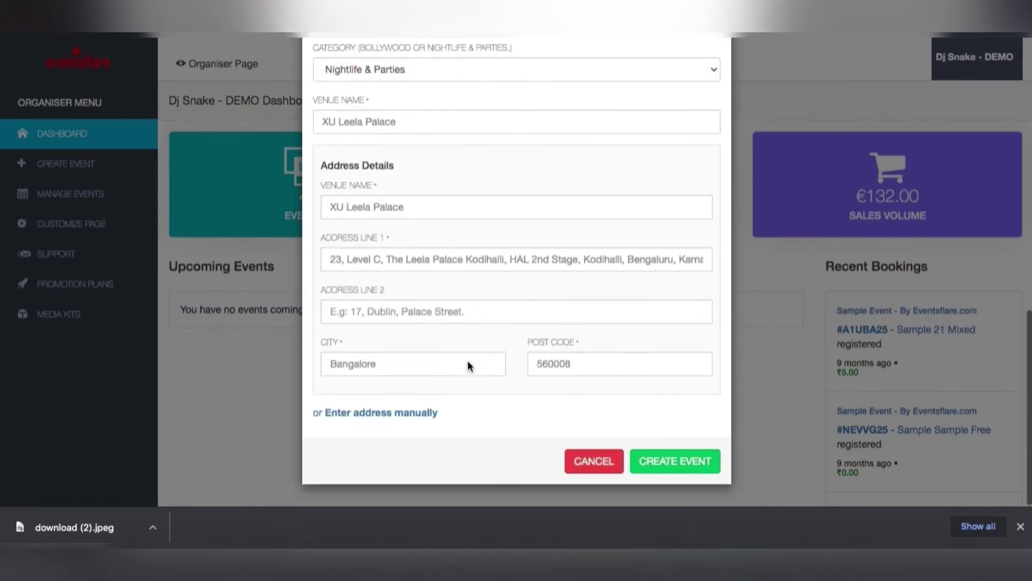
left_click(671, 464)
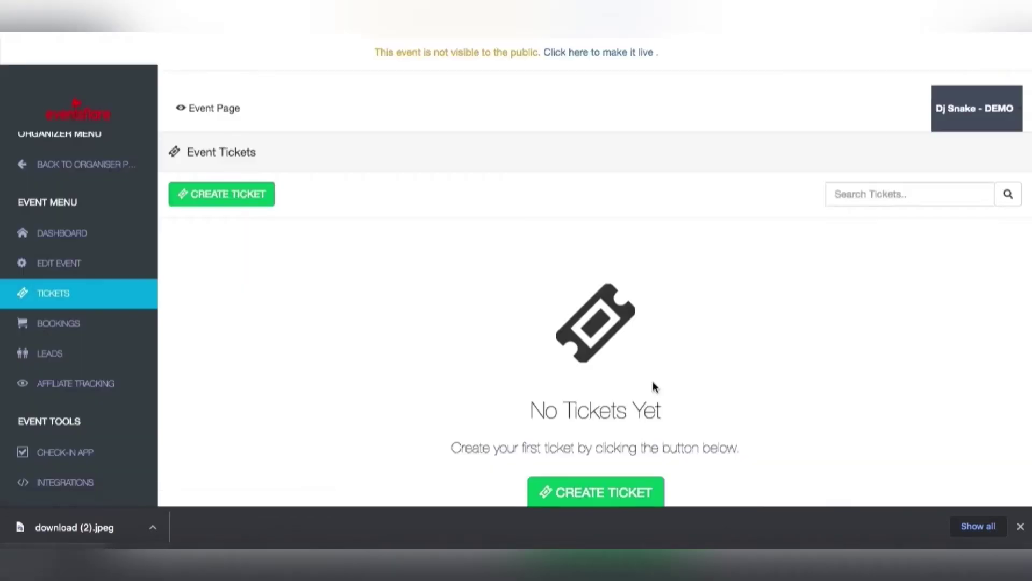
Start a new ticket titled Per Couple with price 0.
left_click(231, 191)
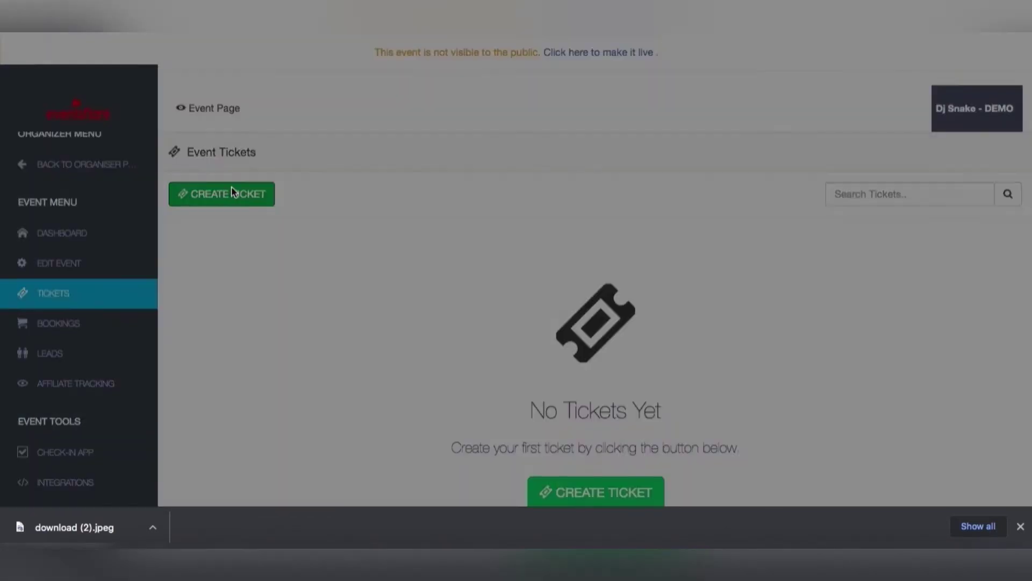
left_click(449, 136)
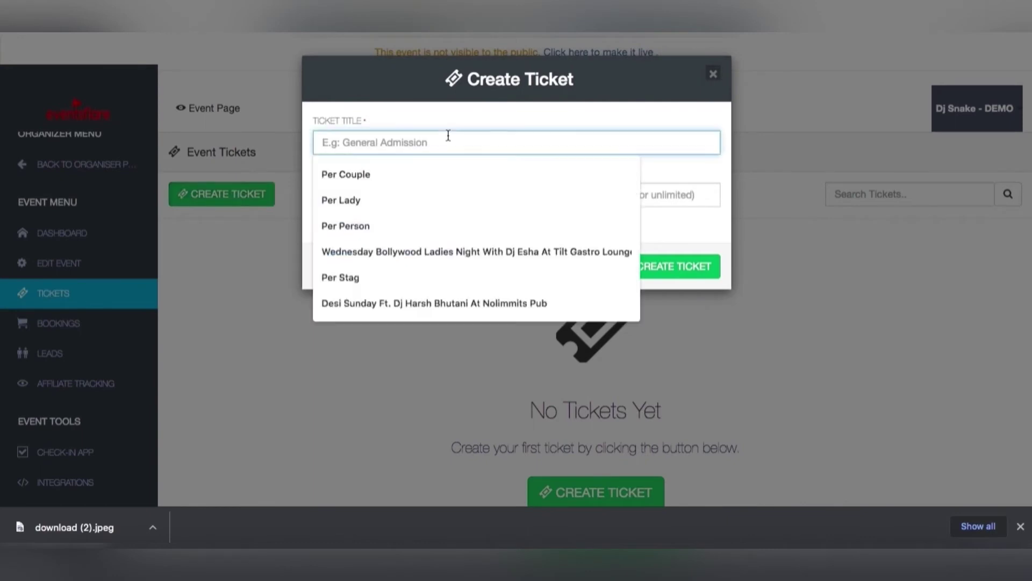
type("Per Cou")
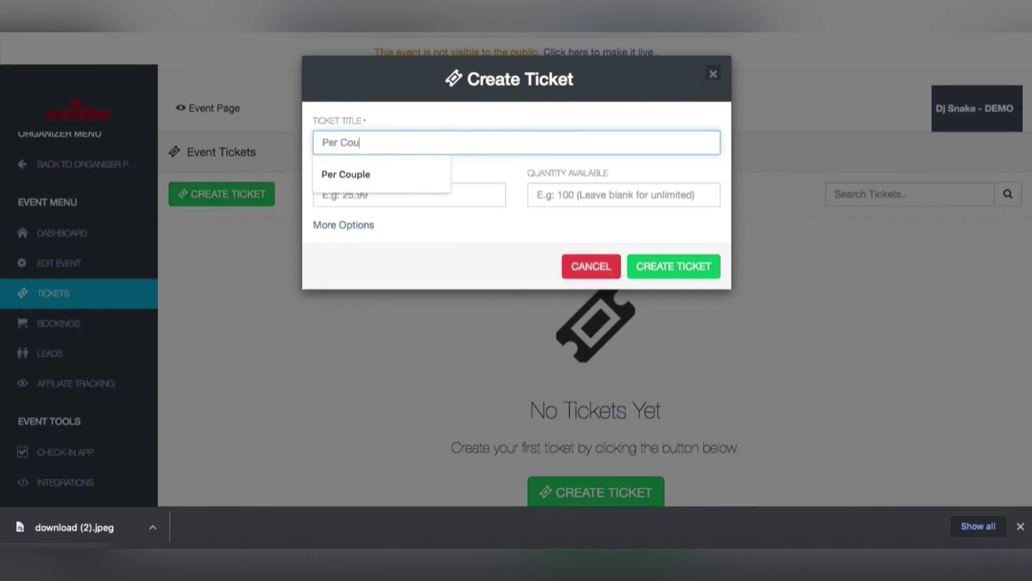
type("ple")
left_click(466, 201)
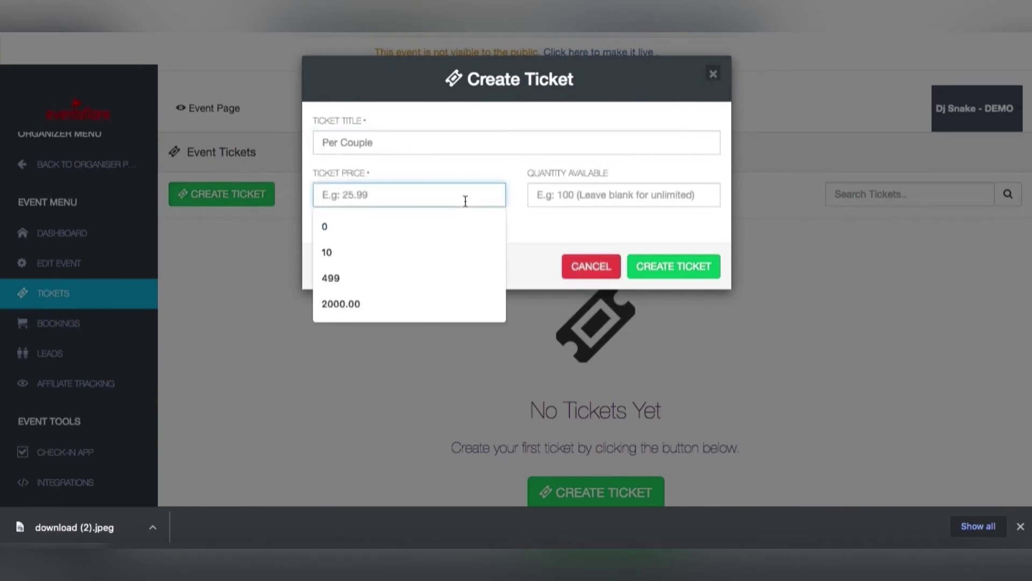
type("0")
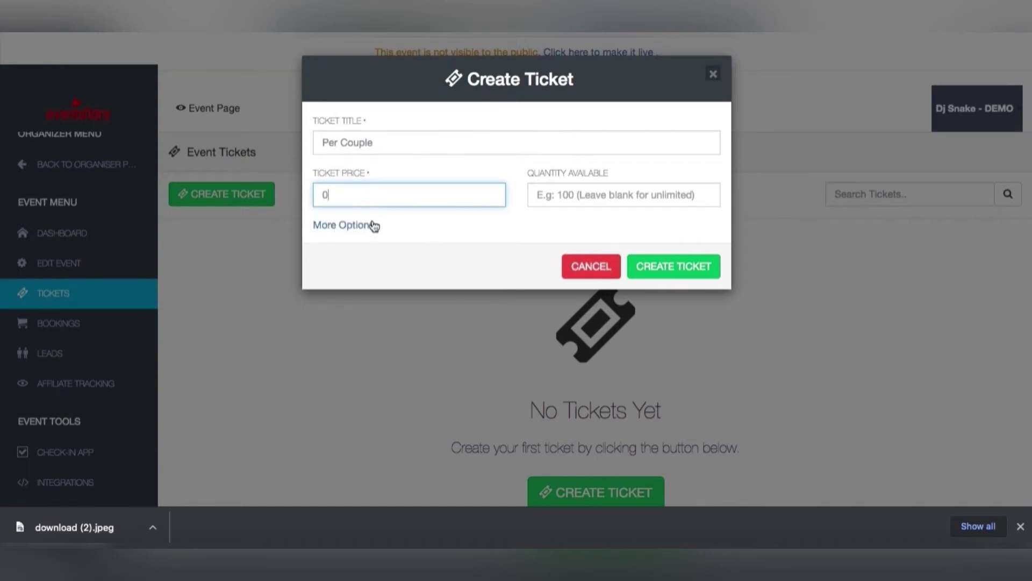
Give the ticket the 1-couple entry description from autofill and save it.
left_click(366, 225)
left_click(350, 247)
type("price as 0 for guestlist event.")
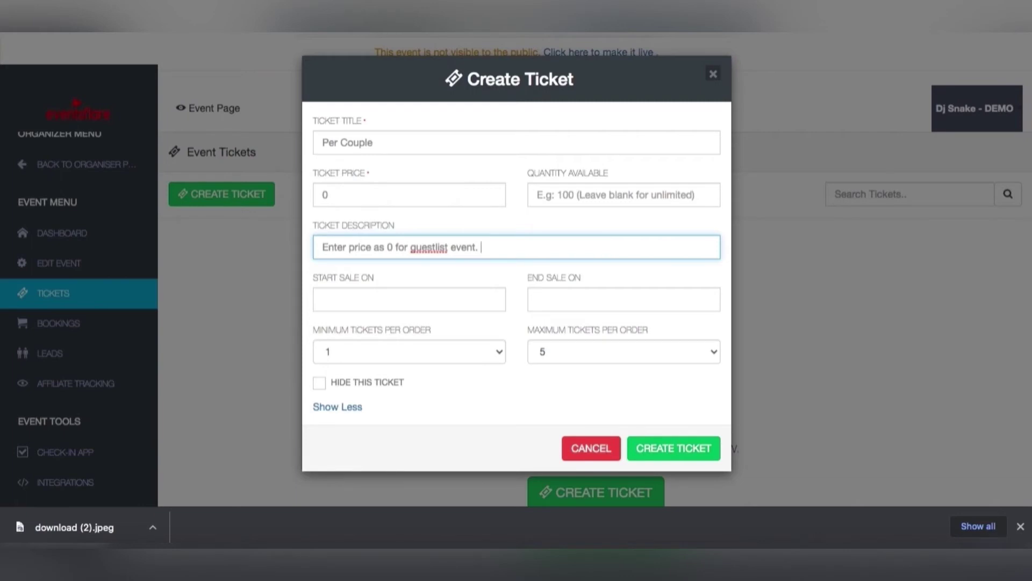
key("super+a")
key("BackSpace")
type("E")
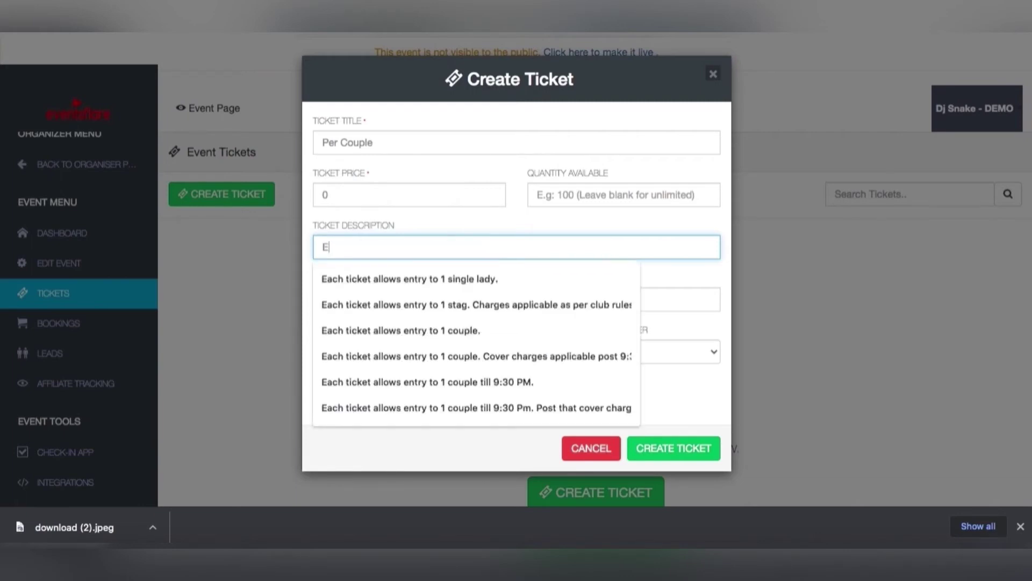
type("a")
key("Down")
key("Down")
key("Down")
key("Return")
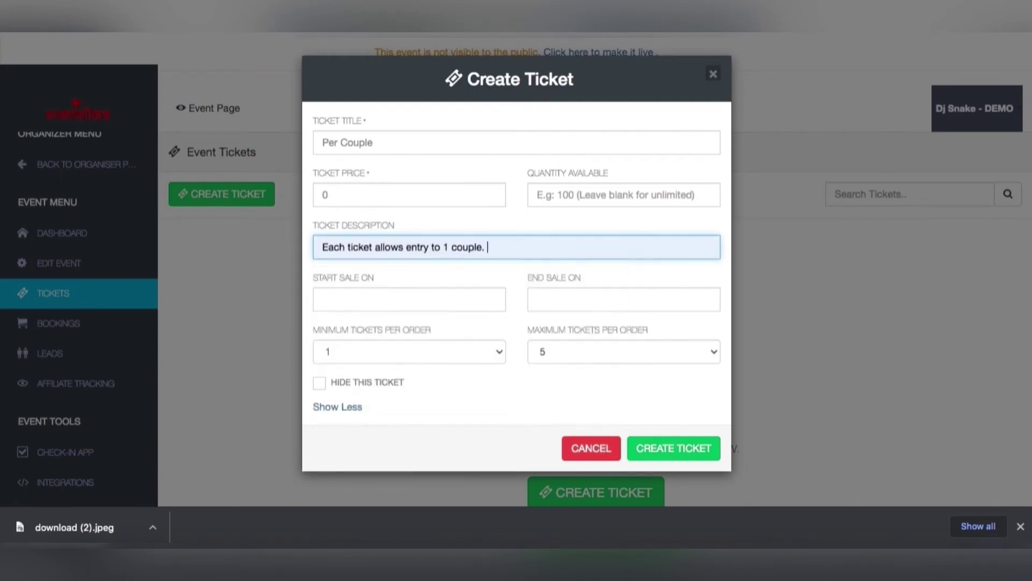
left_click(679, 454)
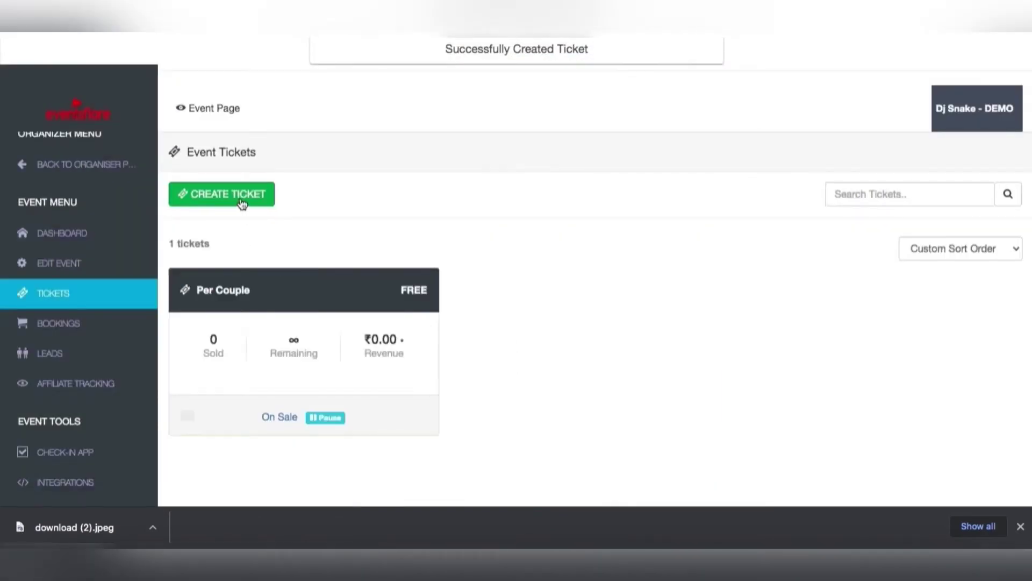
Start a new ticket titled Per Lady with price 0.
left_click(242, 200)
left_click(433, 149)
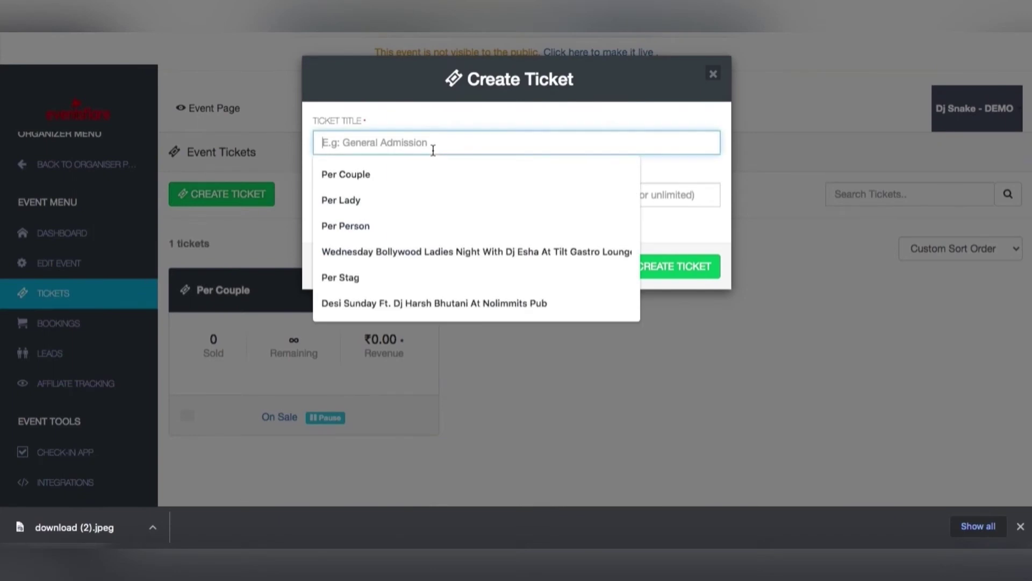
type("Per Lady")
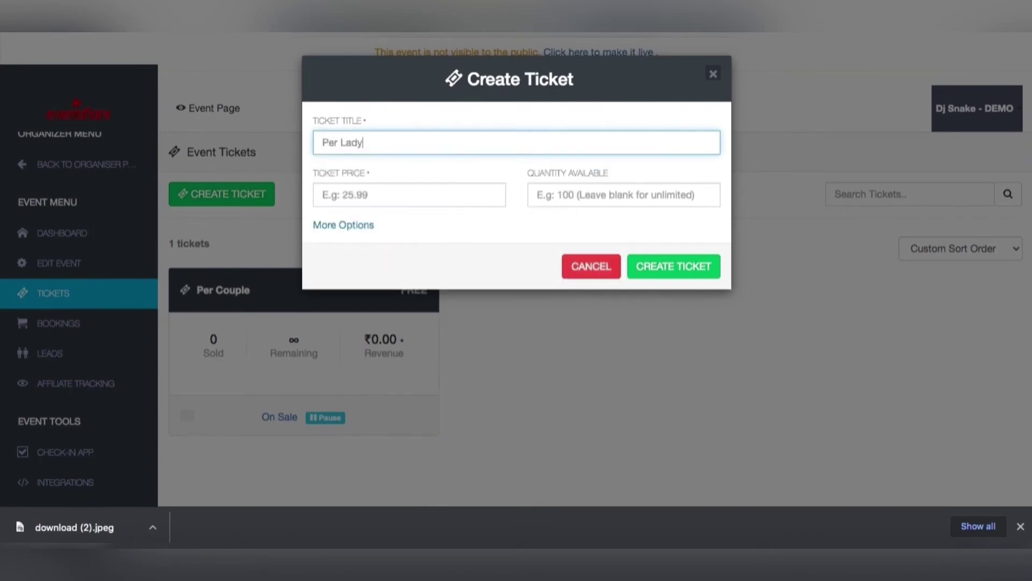
key("Tab")
type("0")
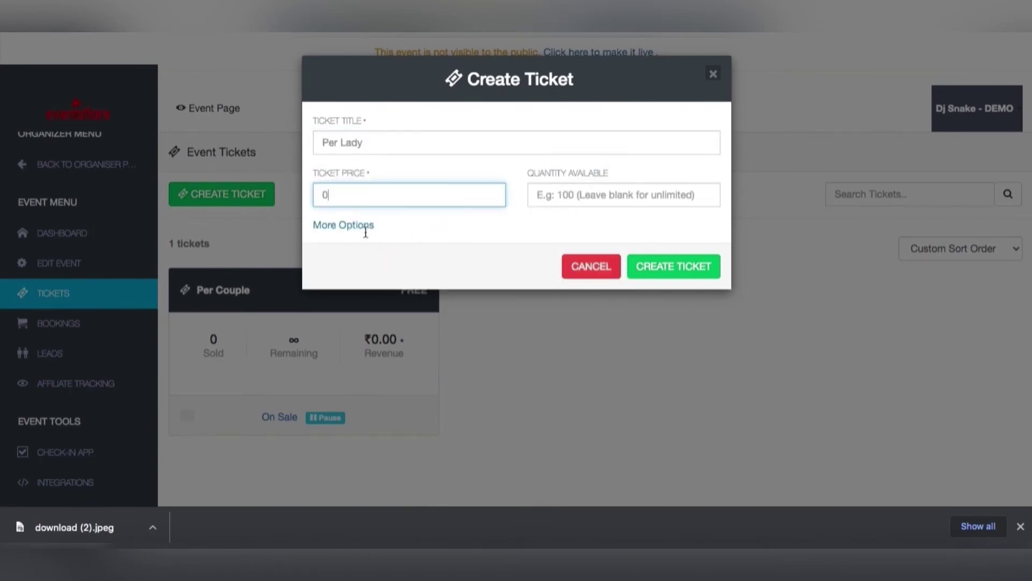
Fill in the single-lady entry description from earlier entries and save the ticket.
triple_click(365, 230)
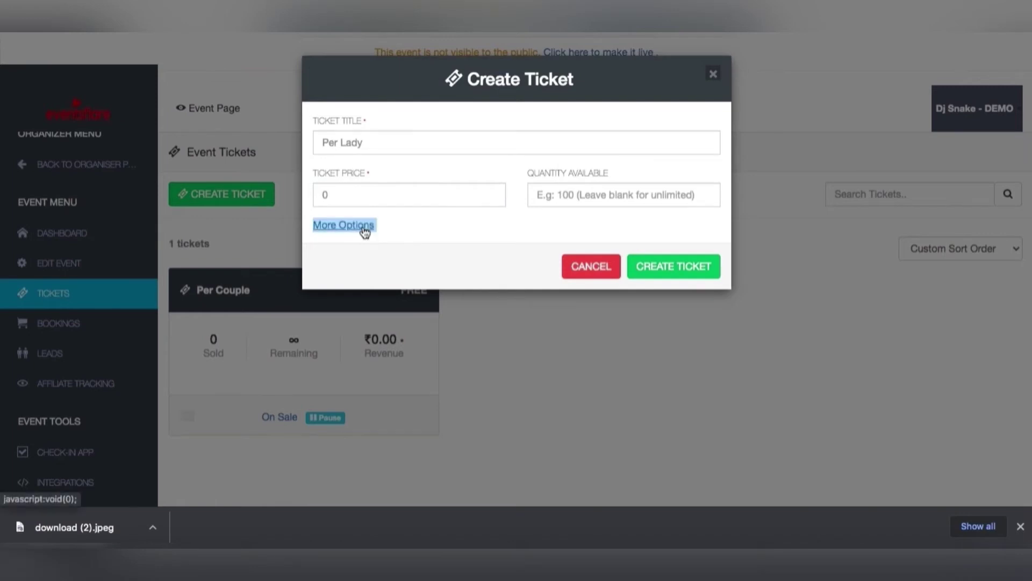
left_click(364, 231)
left_click(402, 249)
left_click(447, 276)
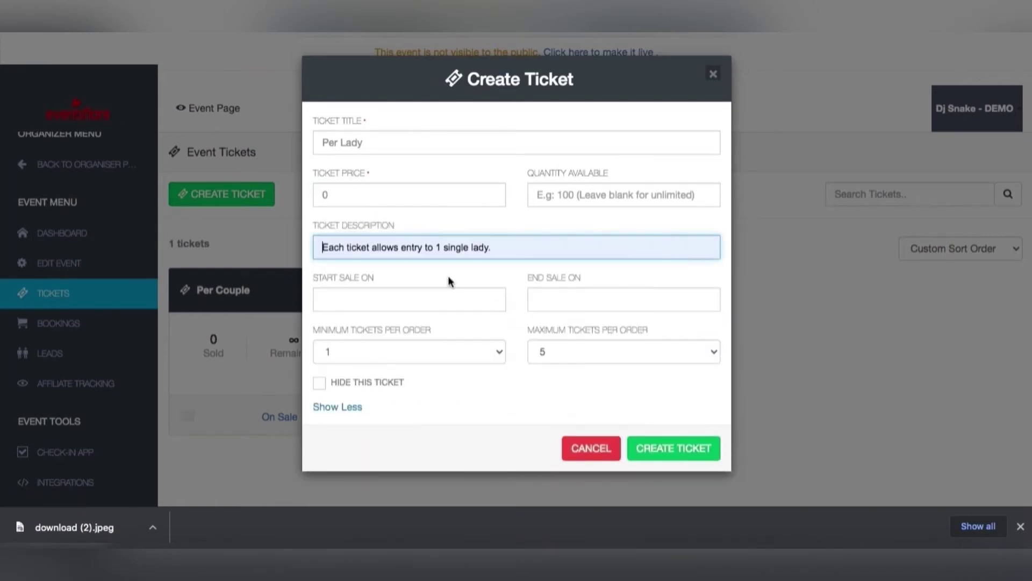
left_click(708, 454)
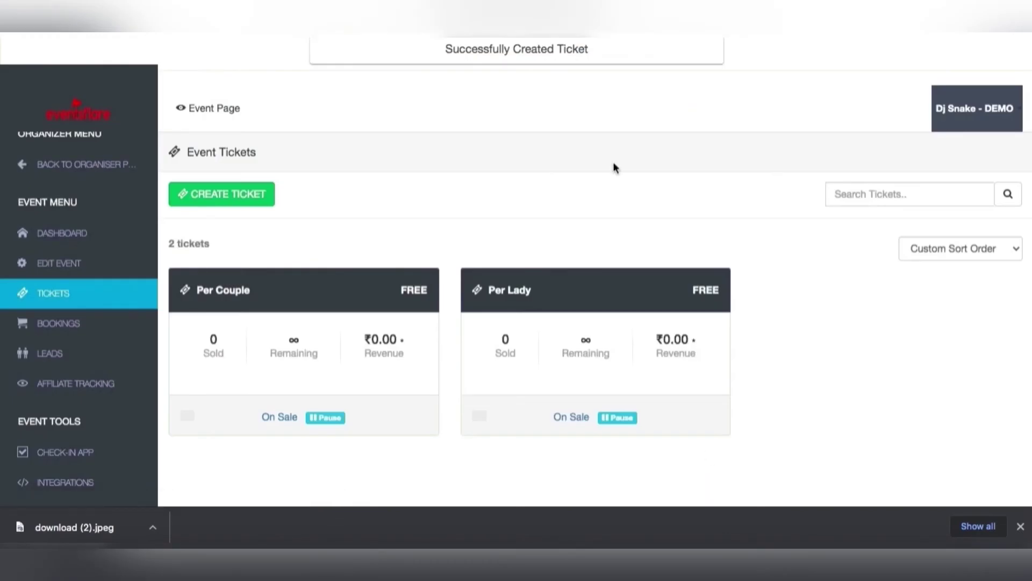
left_click(248, 183)
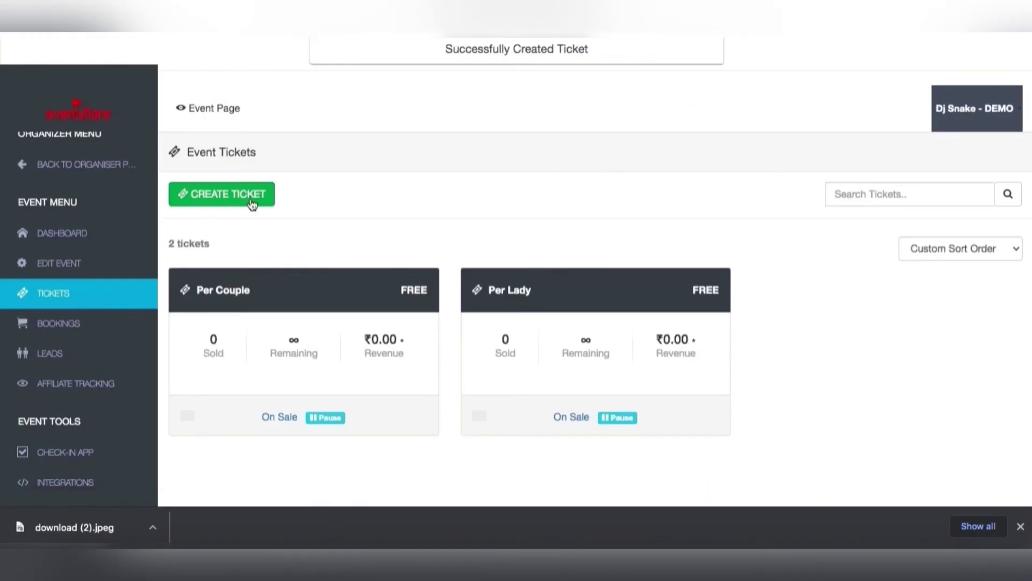
Title the third ticket Per Stag and price it at 499.
left_click(396, 138)
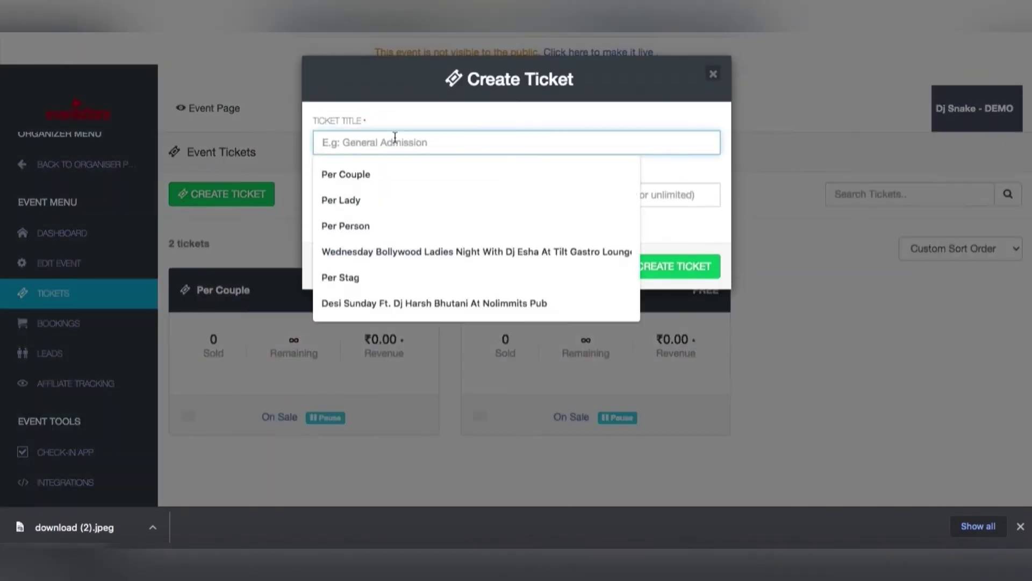
type("Per Stag")
key("Tab")
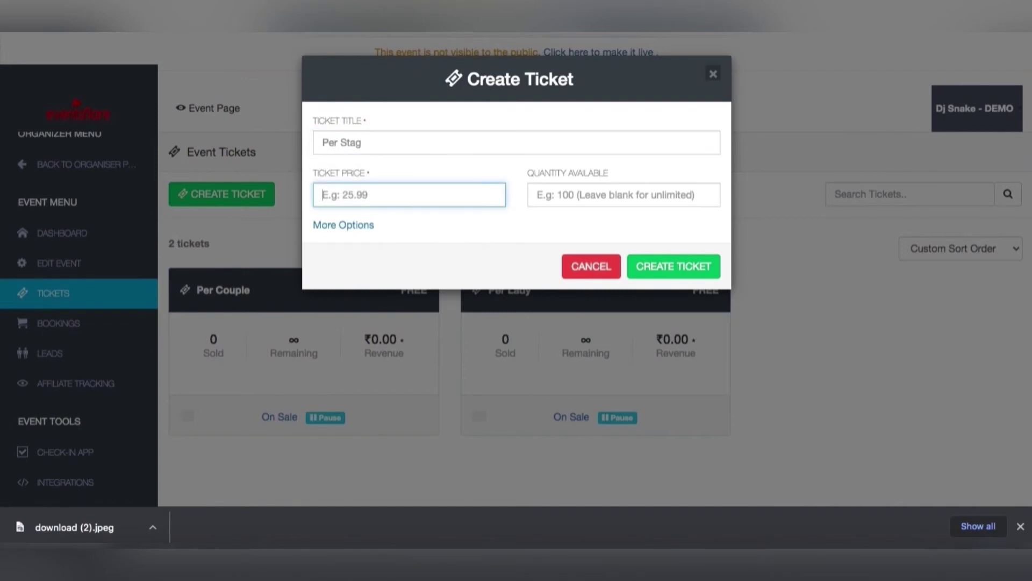
type("499")
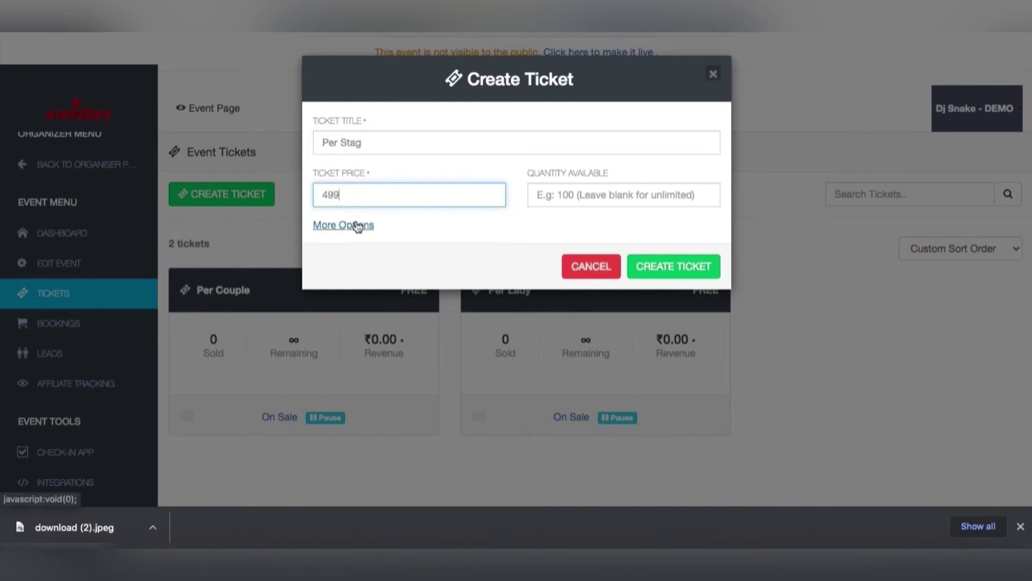
Use the 1-stag description without the club-rules sentence and create the ticket.
left_click(355, 224)
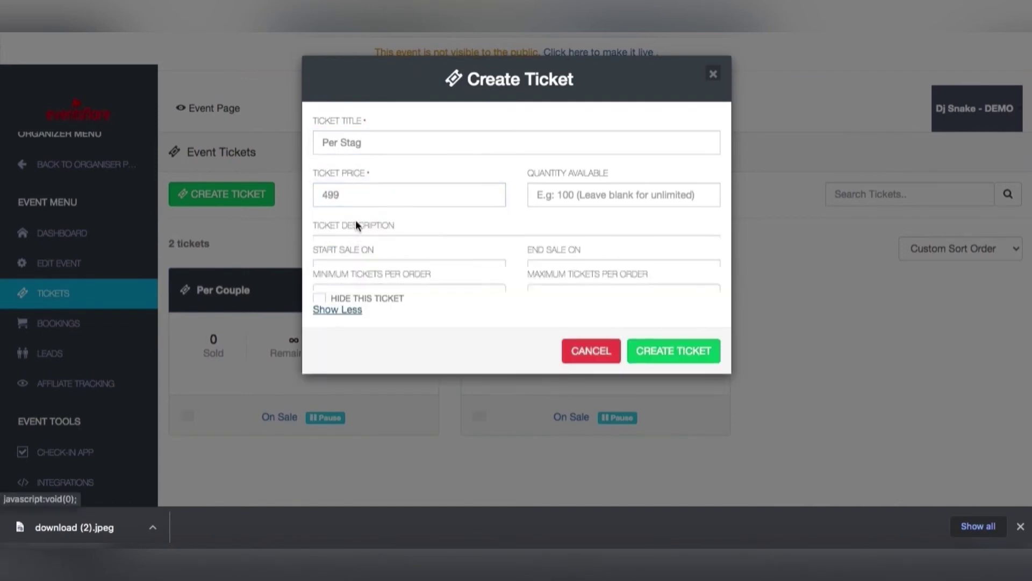
left_click(399, 245)
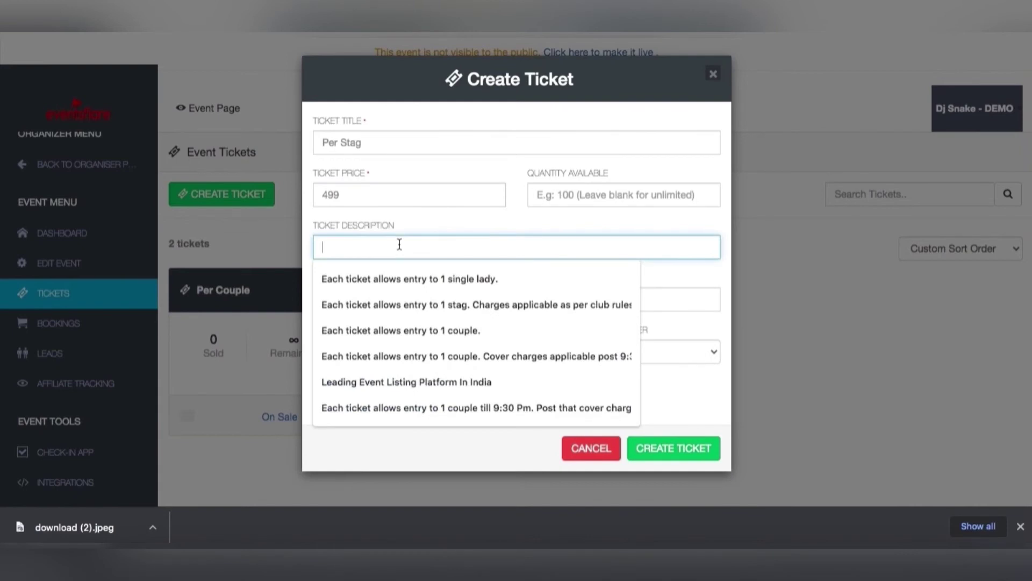
left_click(454, 308)
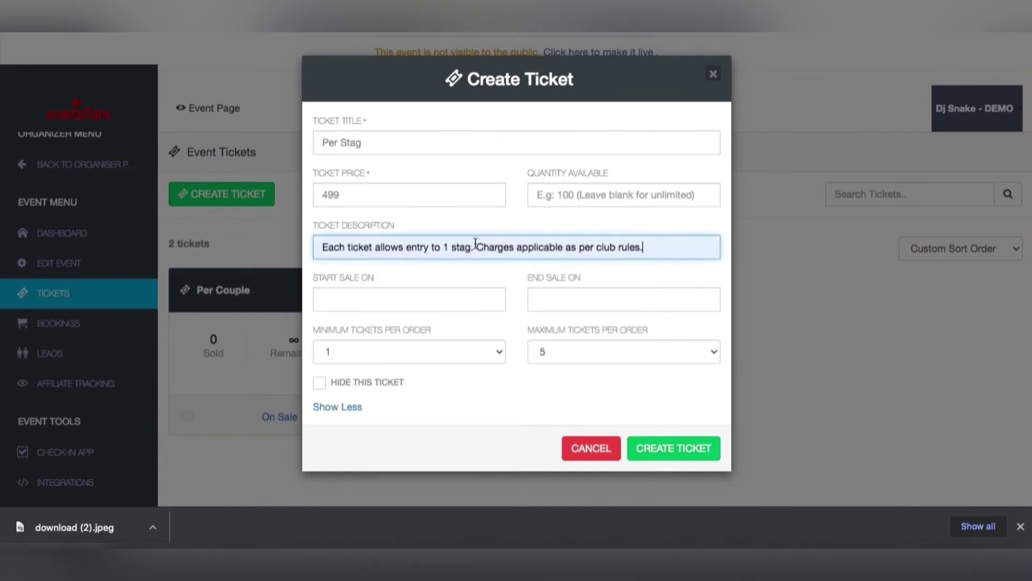
left_click(476, 244, "shift")
key("BackSpace")
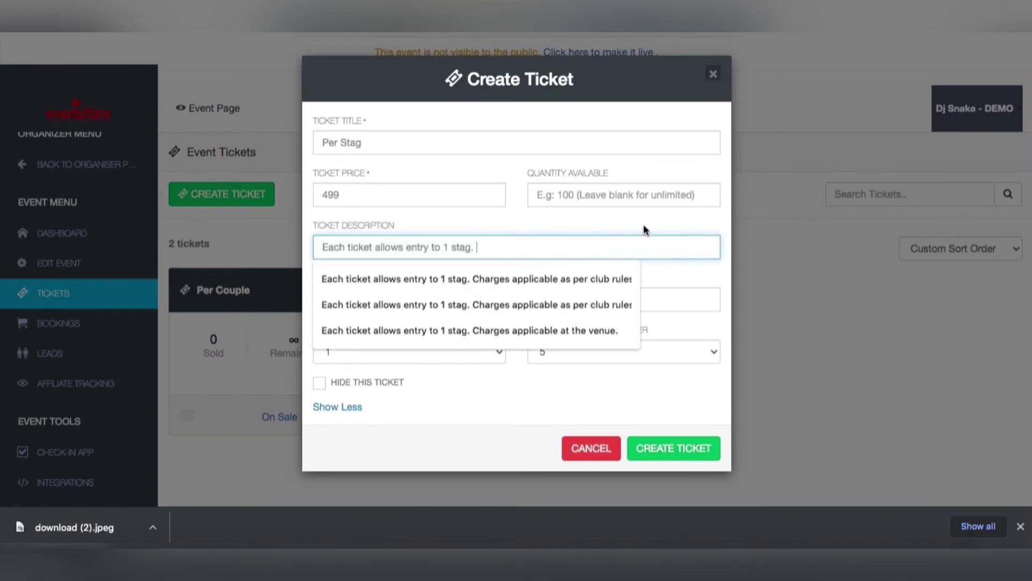
left_click(643, 224)
left_click(674, 452)
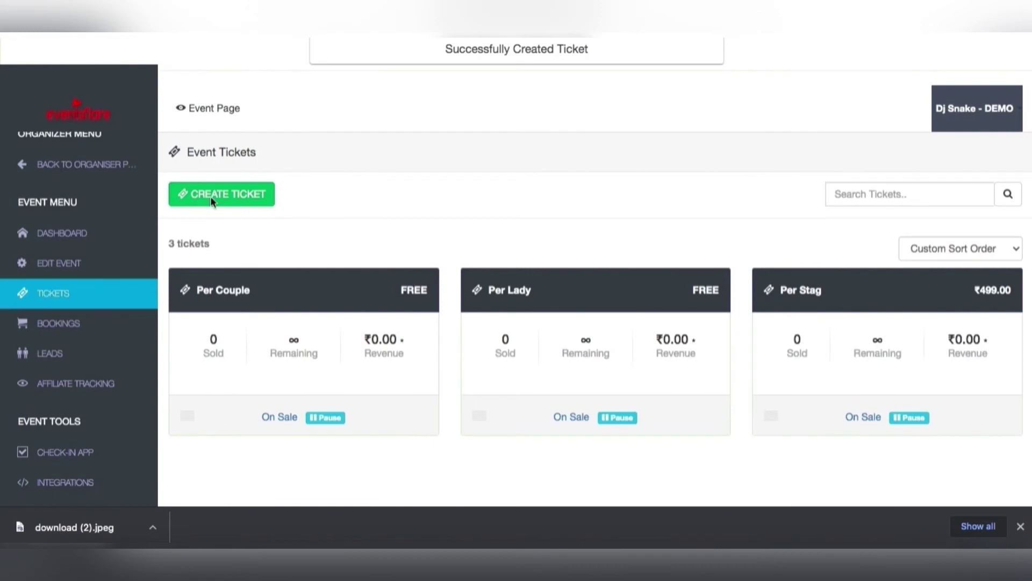
Open the event's edit form and set Event Visibility to Public.
left_click_drag(376, 52, 658, 57)
left_click(658, 57)
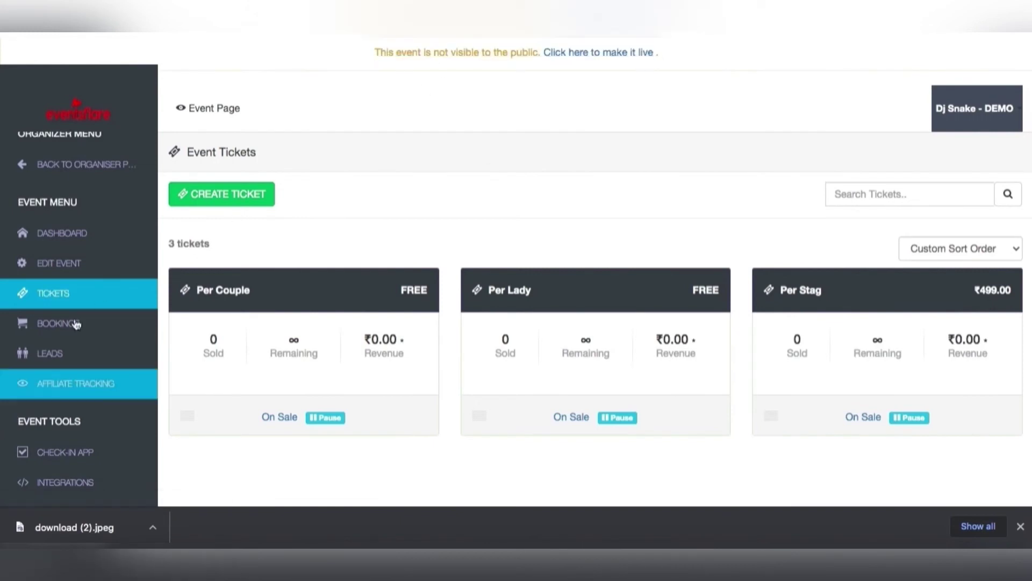
left_click(64, 265)
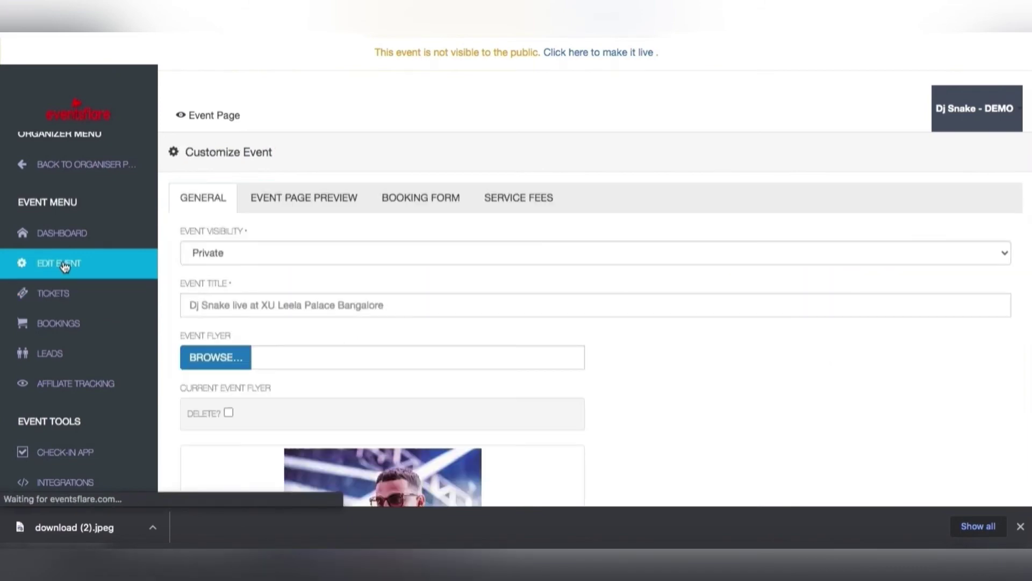
left_click(450, 251)
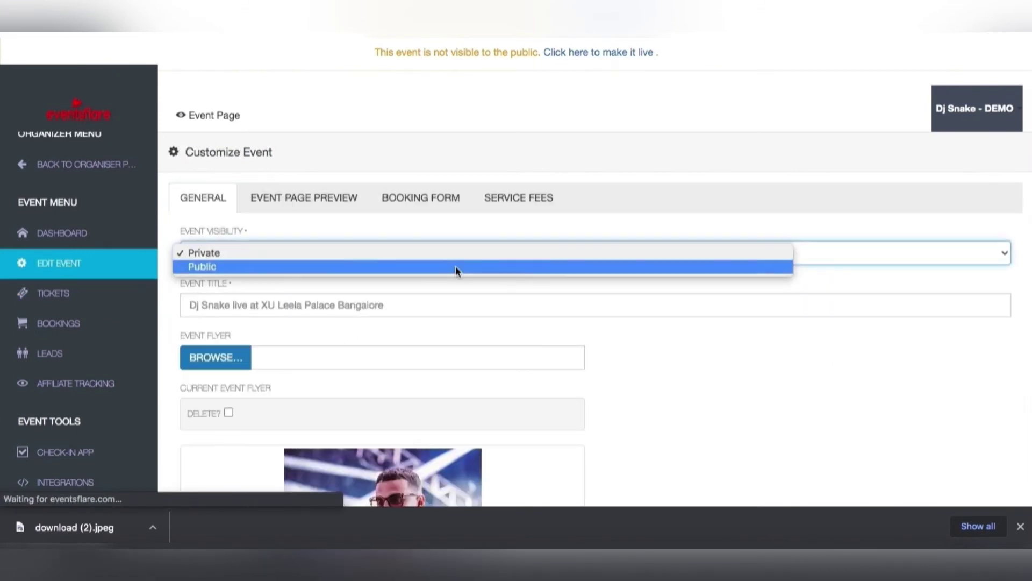
left_click(456, 266)
Add the event tags Event and Dj Party.
scroll(650, 354, "down", 10)
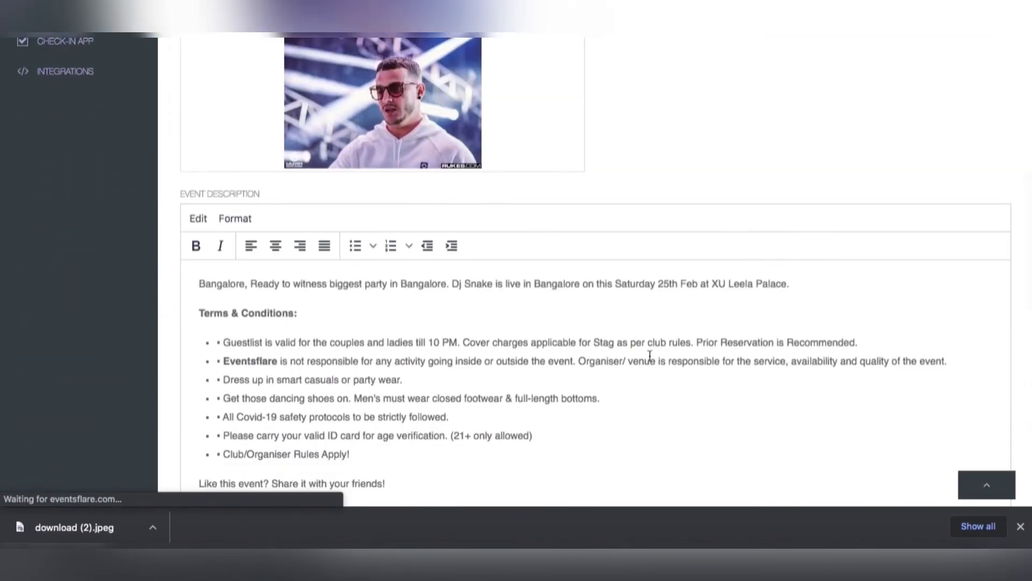
scroll(650, 355, "down", 3)
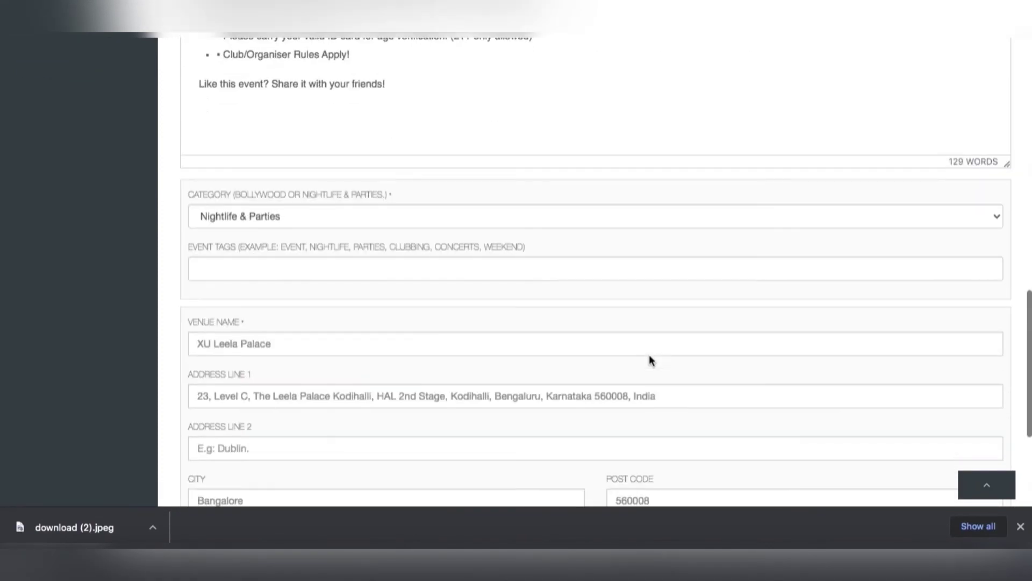
left_click(509, 260)
type("Event")
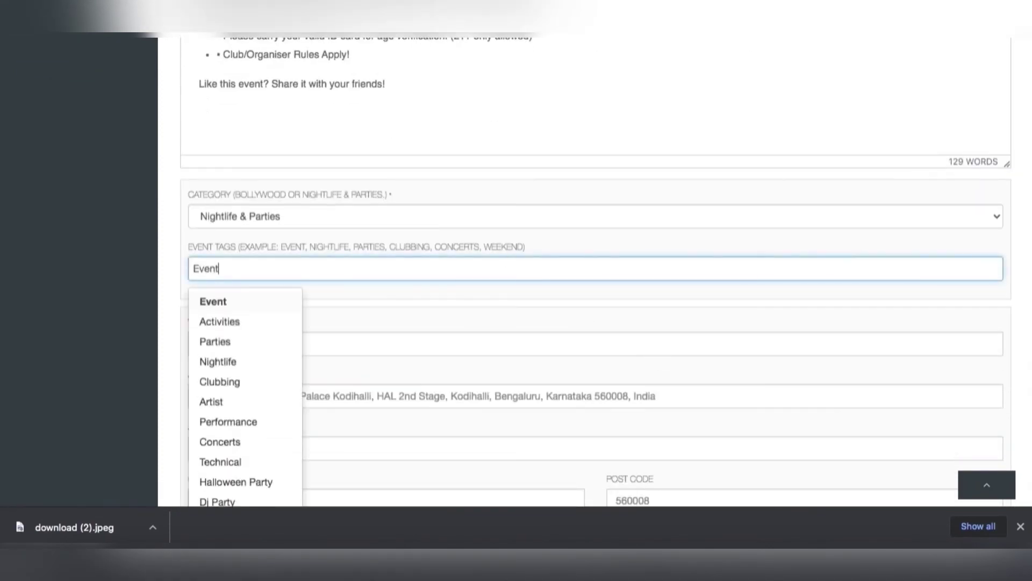
key("Return")
type("Night")
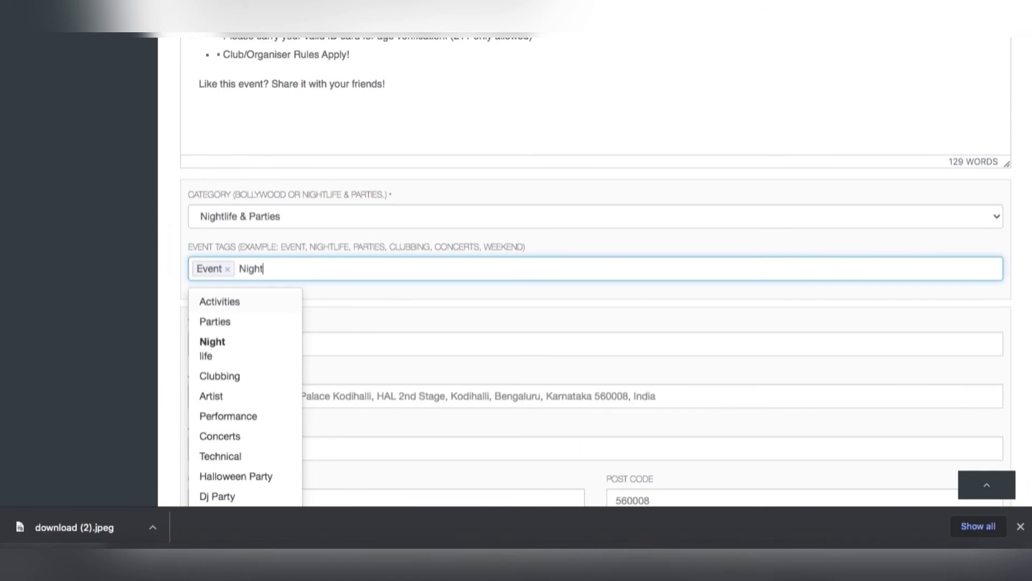
scroll(269, 397, "down", 2)
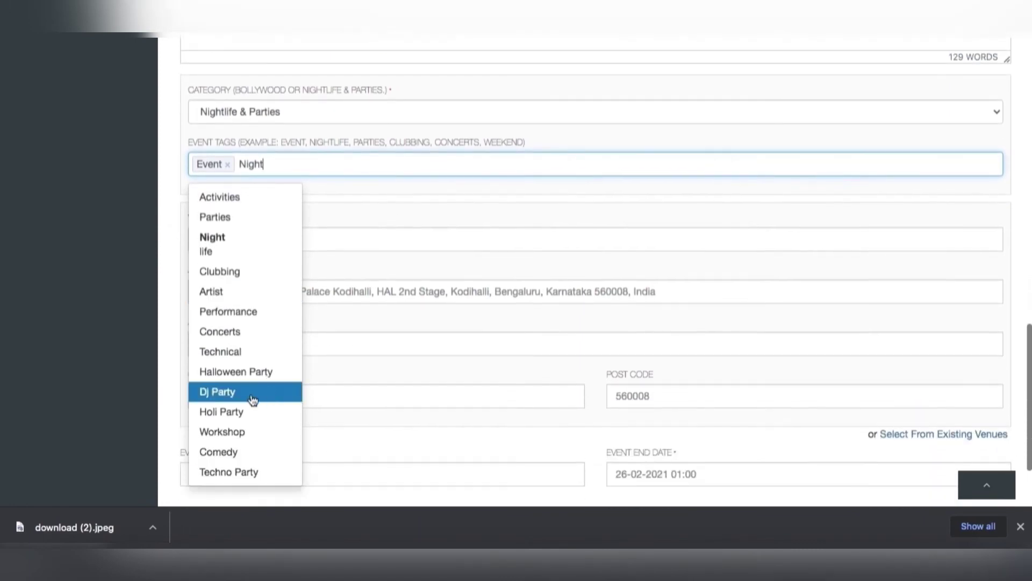
left_click(251, 398)
scroll(822, 353, "down", 2)
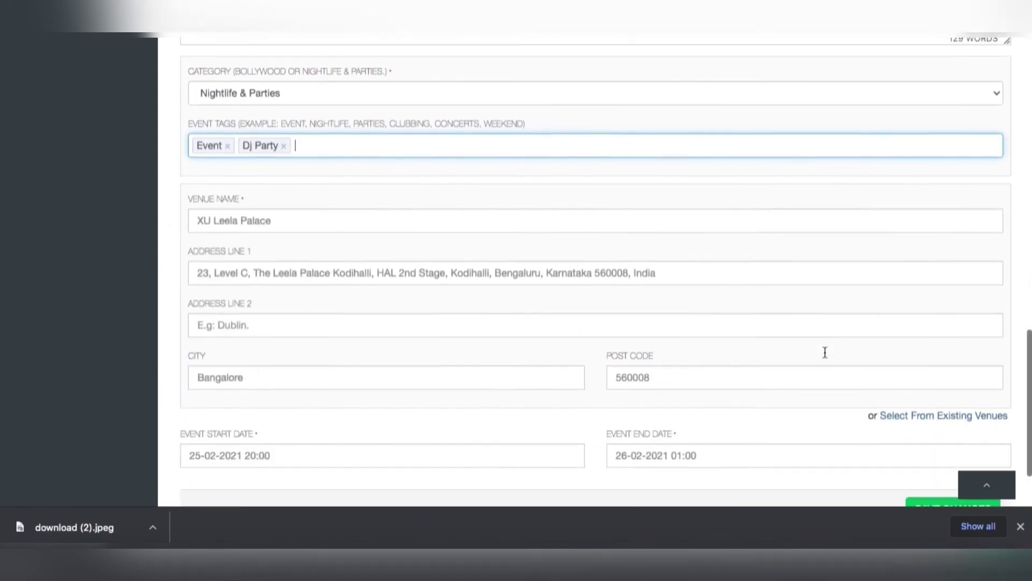
Save the visibility and tag changes, then replace the flyer with download (3).jpeg and save.
left_click(941, 420)
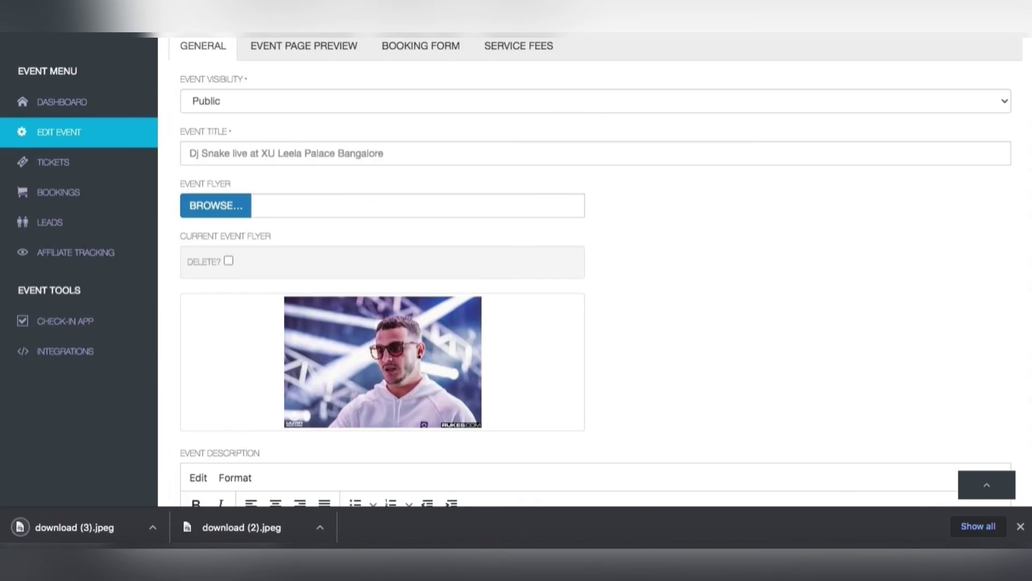
left_click(228, 259)
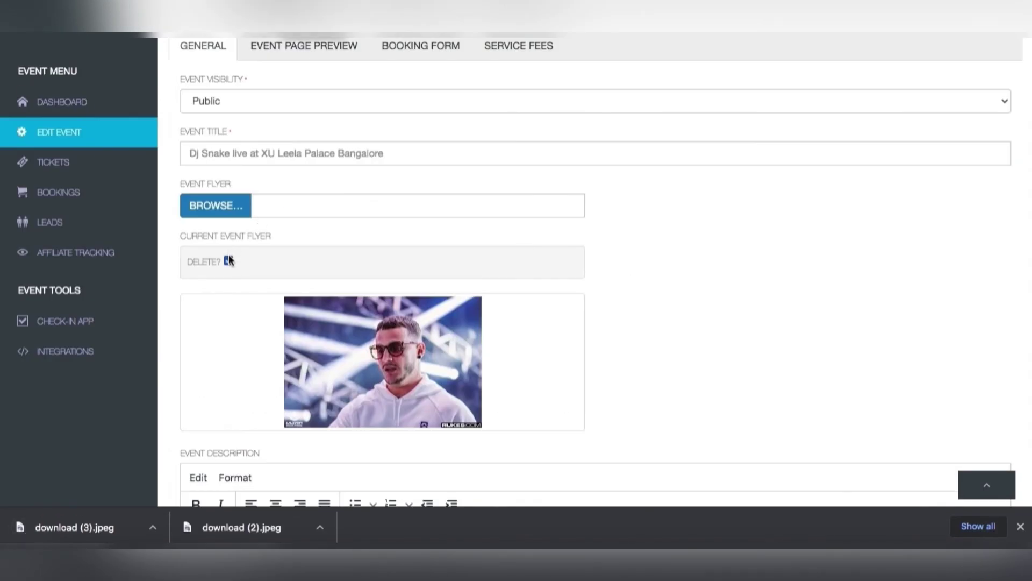
left_click(237, 215)
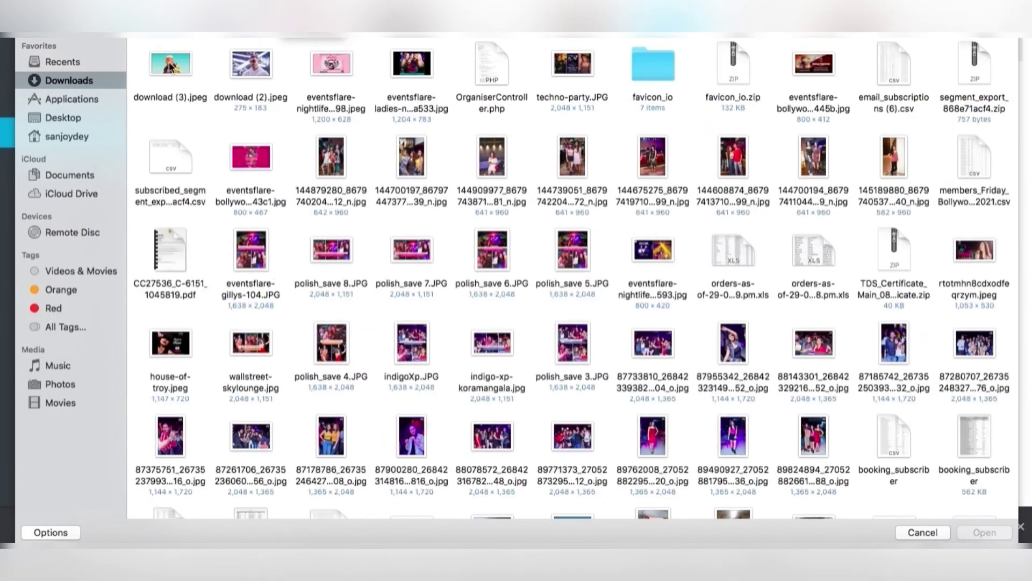
double_click(169, 61)
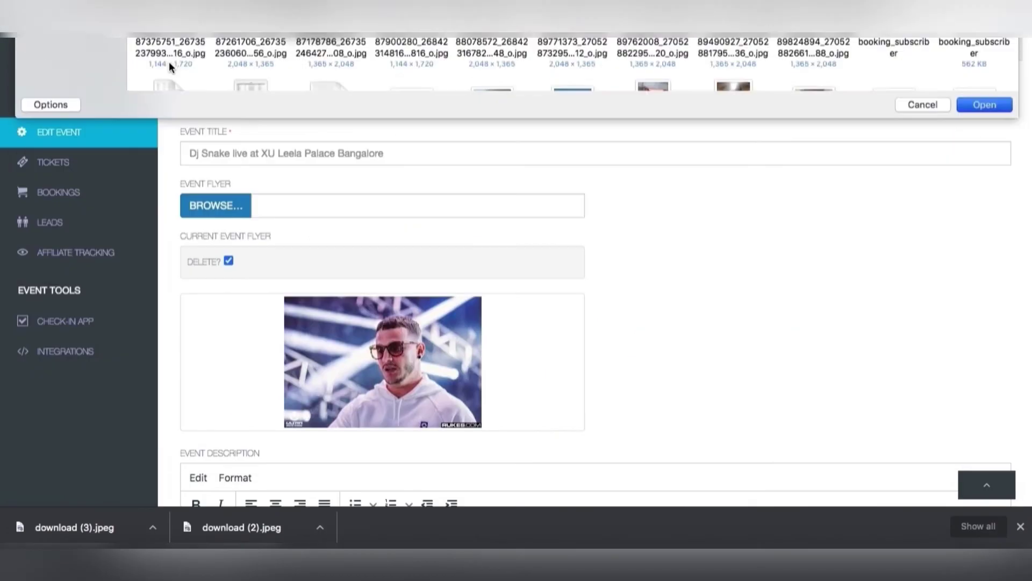
scroll(538, 258, "down", 15)
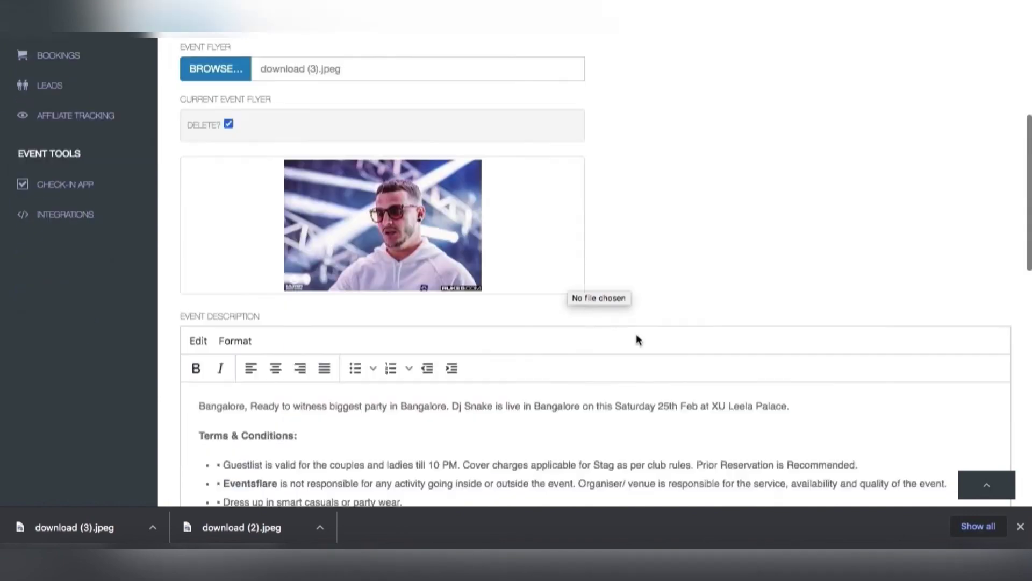
left_click(962, 455)
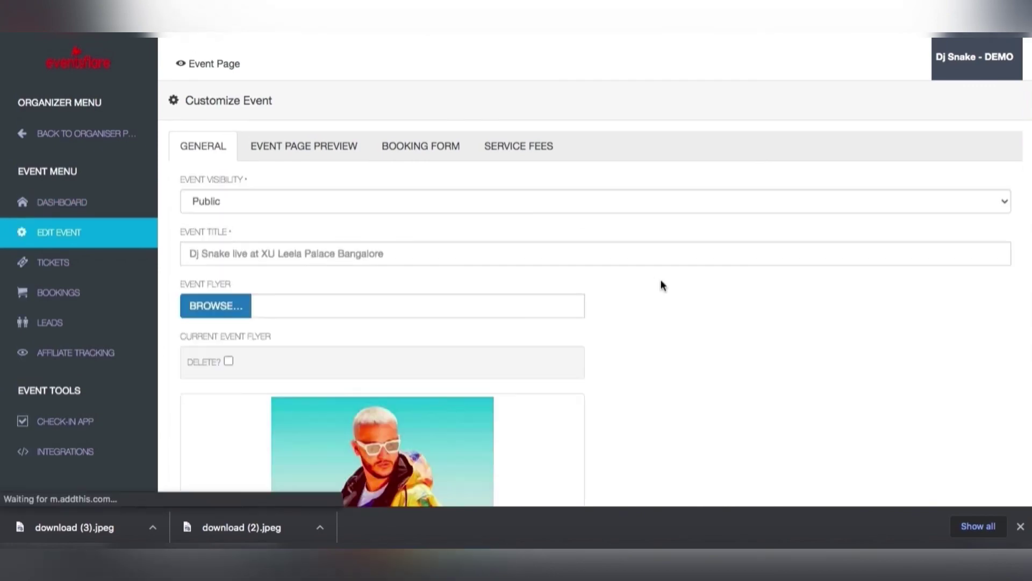
Open the public DJ Snake event page and review its flyer, three tickets, description and tags.
left_click(85, 202)
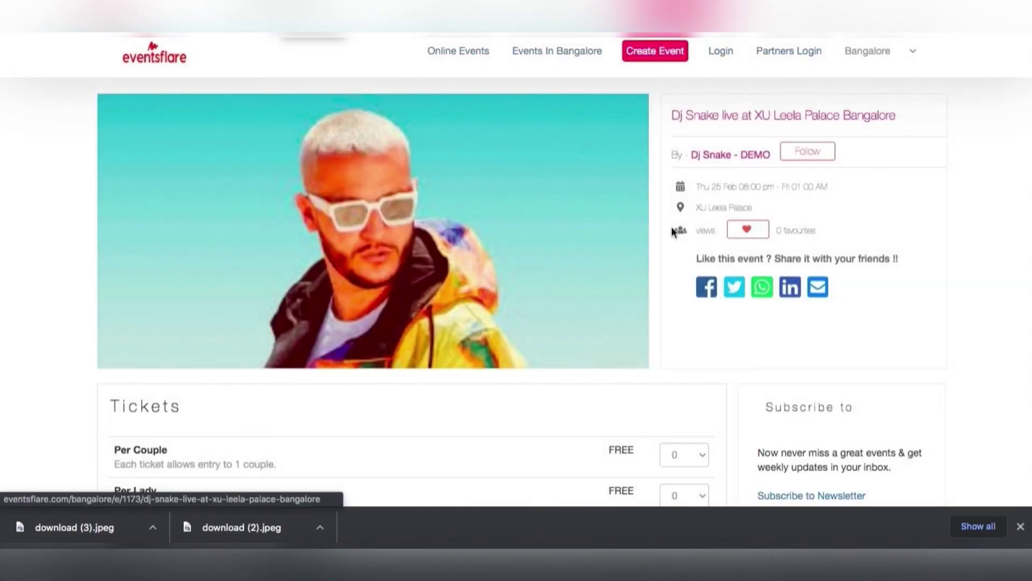
scroll(676, 284, "down", 5)
scroll(676, 285, "up", 5)
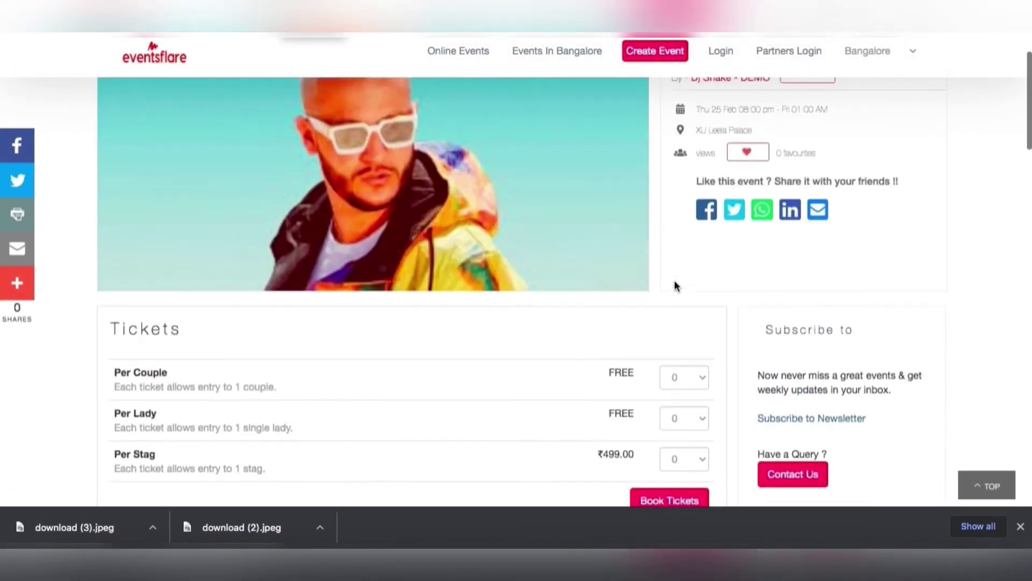
scroll(676, 286, "down", 8)
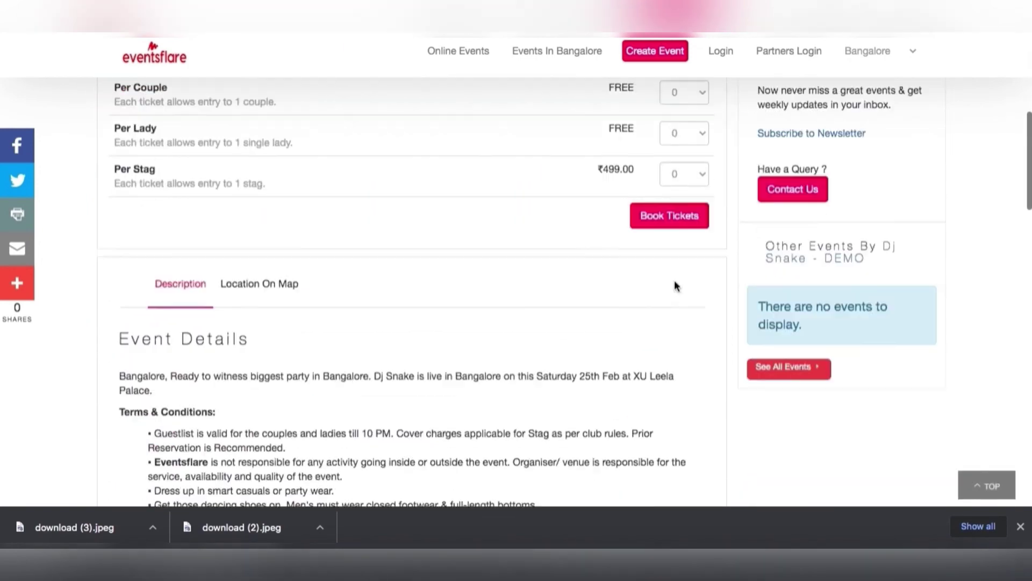
scroll(675, 286, "down", 12)
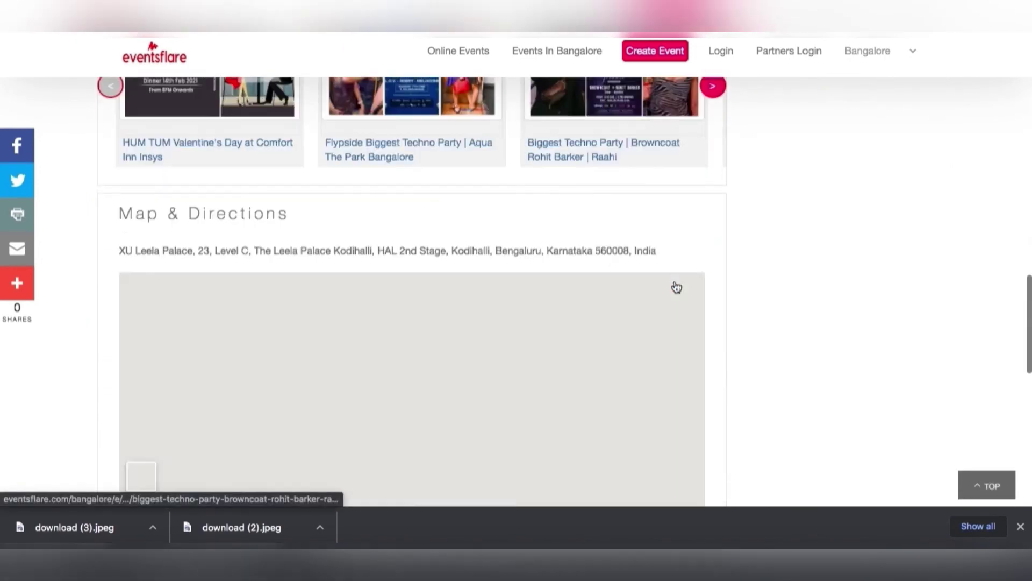
scroll(676, 287, "down", 10)
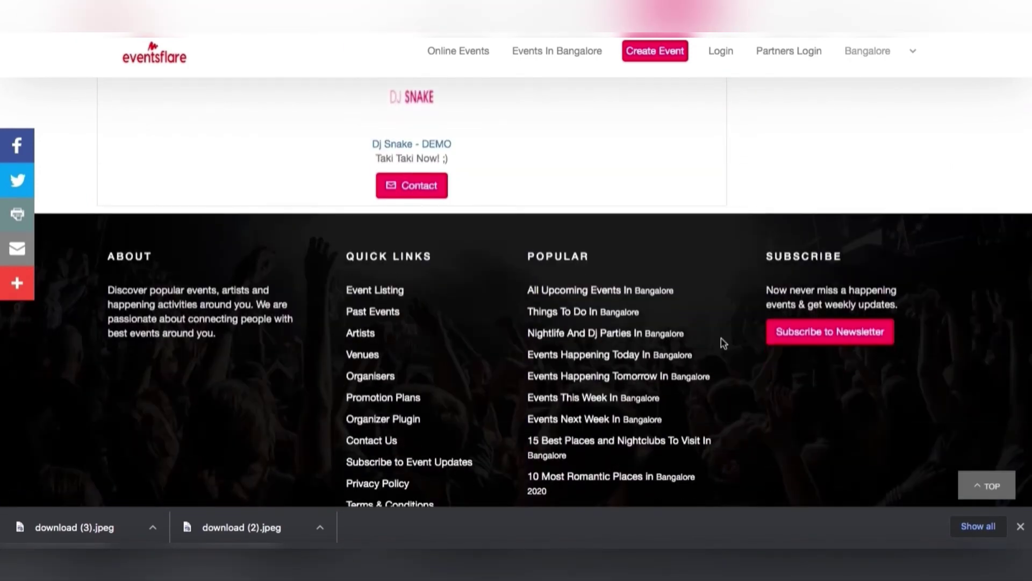
scroll(721, 343, "up", 15)
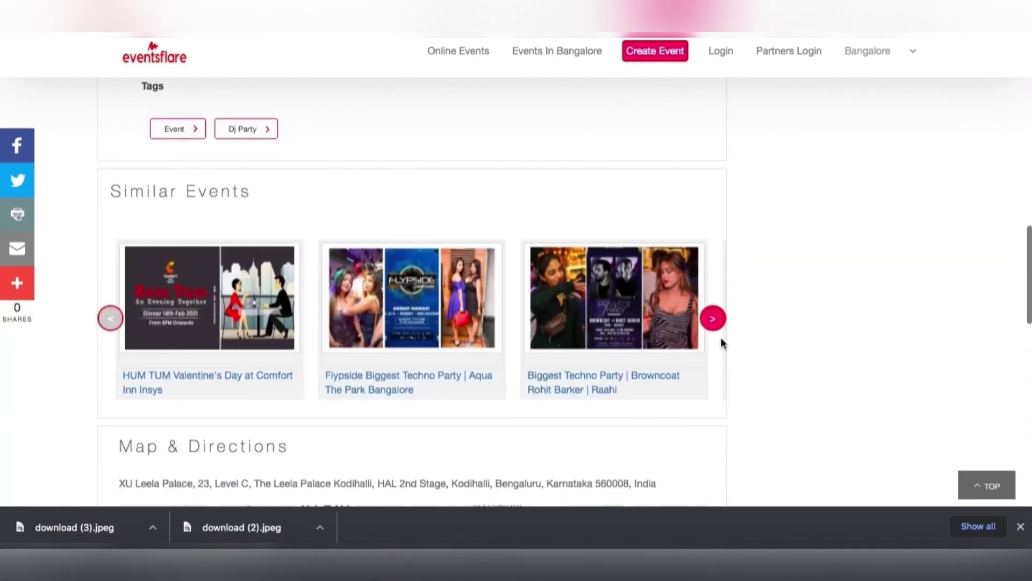
scroll(721, 342, "up", 8)
scroll(721, 341, "down", 3)
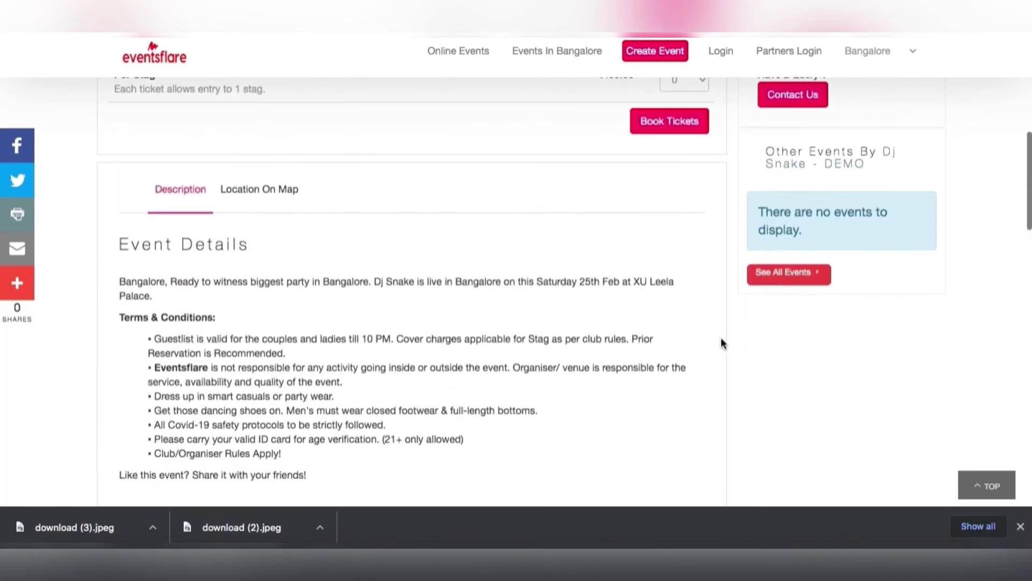